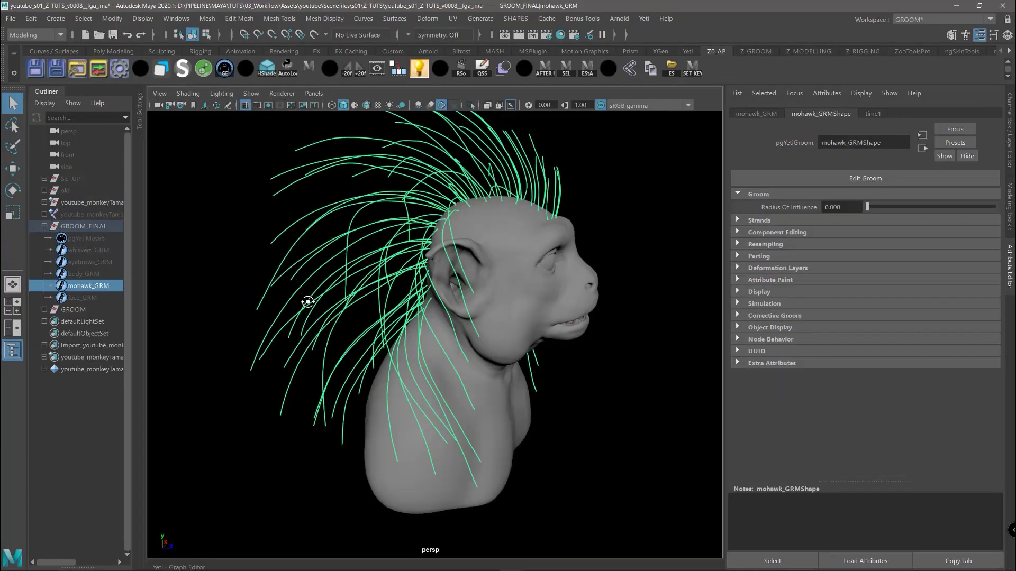
alt+drag(308, 302, 202, 296)
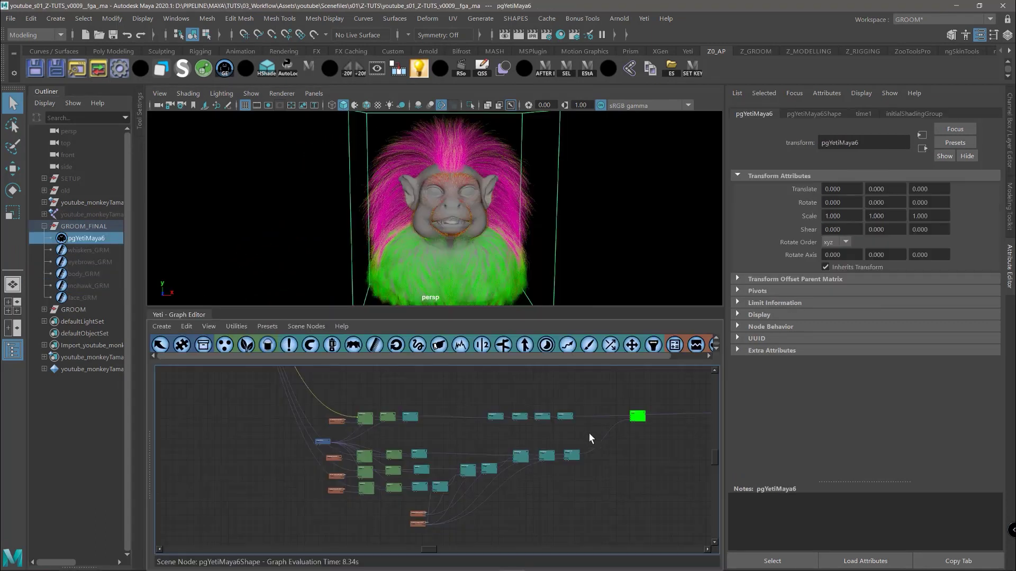
alt+middle_drag(547, 375, 546, 484)
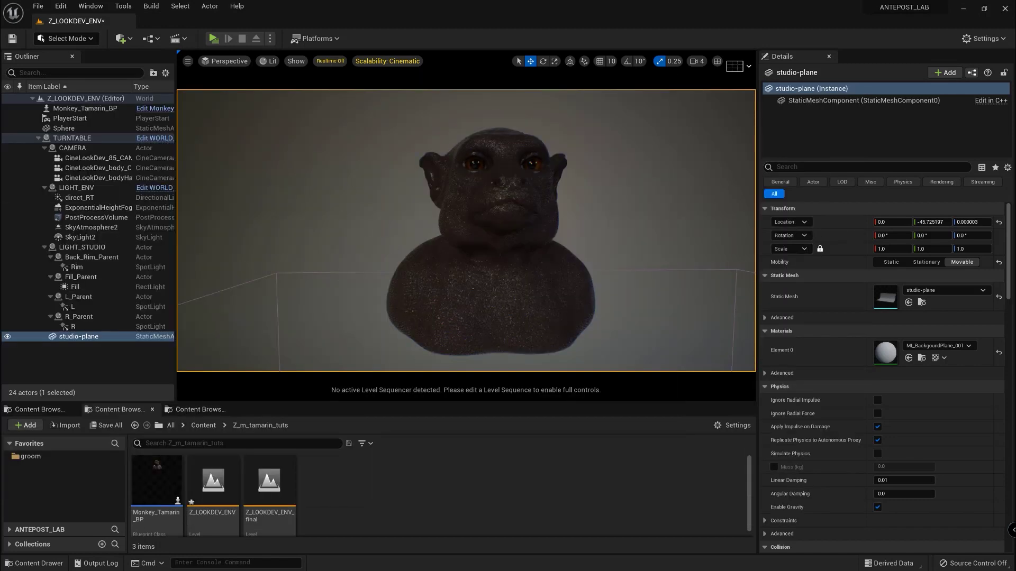
mouse_move(476, 233)
right_down()
mouse_move(371, 233)
mouse_move(550, 233)
mouse_move(466, 233)
mouse_move(477, 230)
right_up()
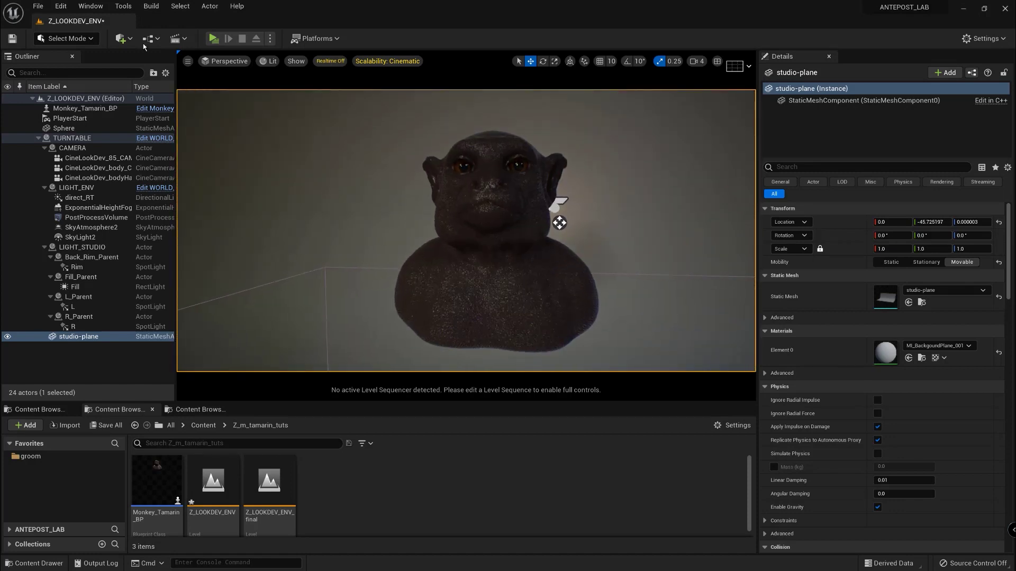
click(214, 40)
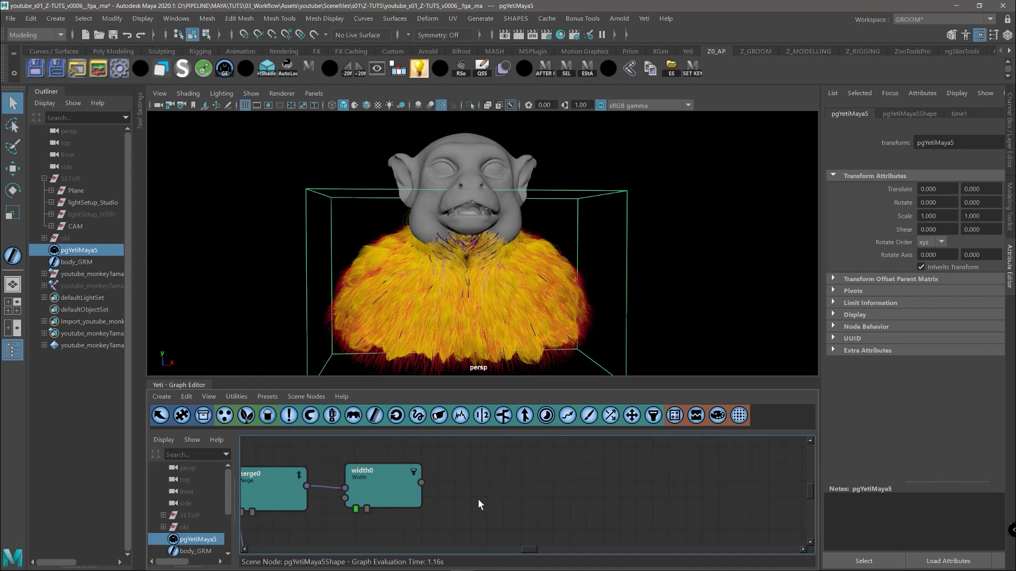
In Maya's Yeti graph for pgYetiMaya5, add an Attribute node connected after the width0 node.
click(378, 490)
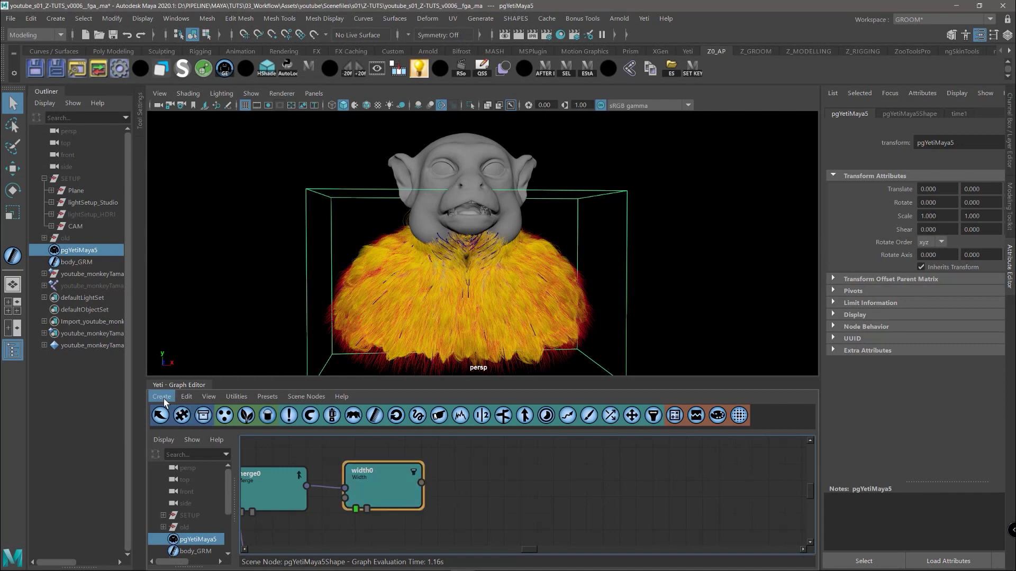
click(162, 396)
click(177, 108)
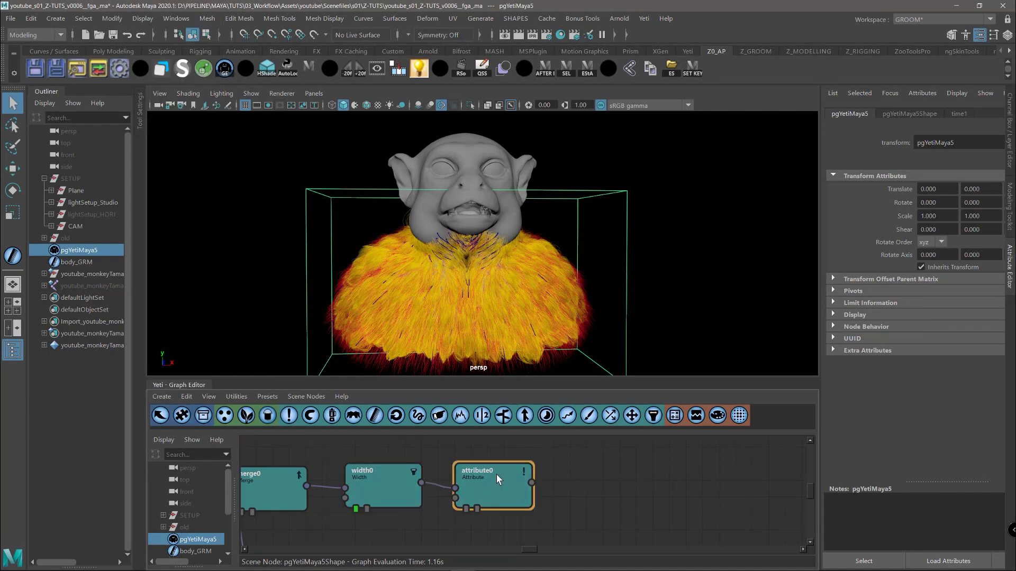
Set the new node's attribute to groom_group_id, name the node groom_group_id_body, and enter 1 as its default value.
double_click(496, 471)
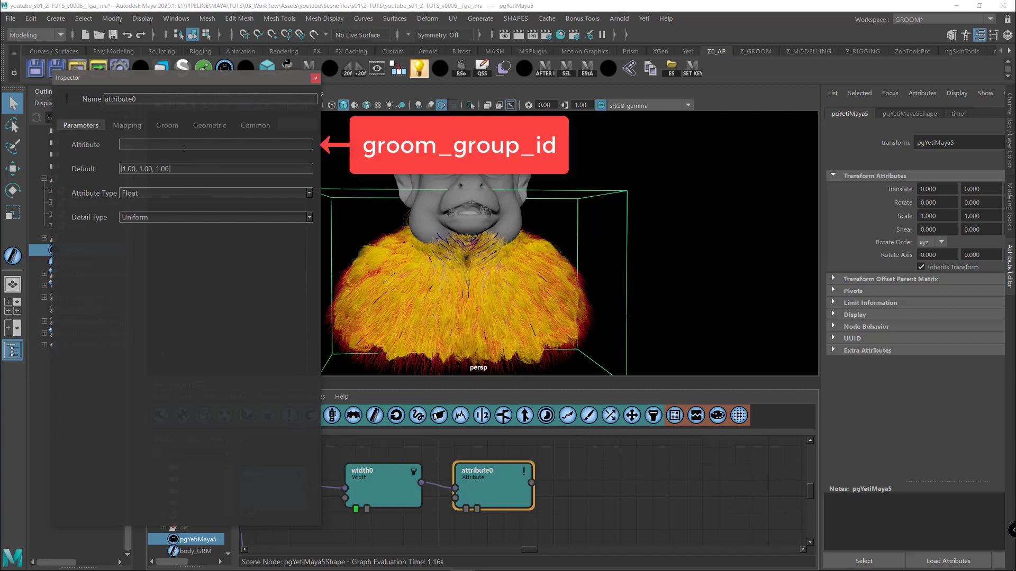
text(groom_group_id)
double_click(124, 99)
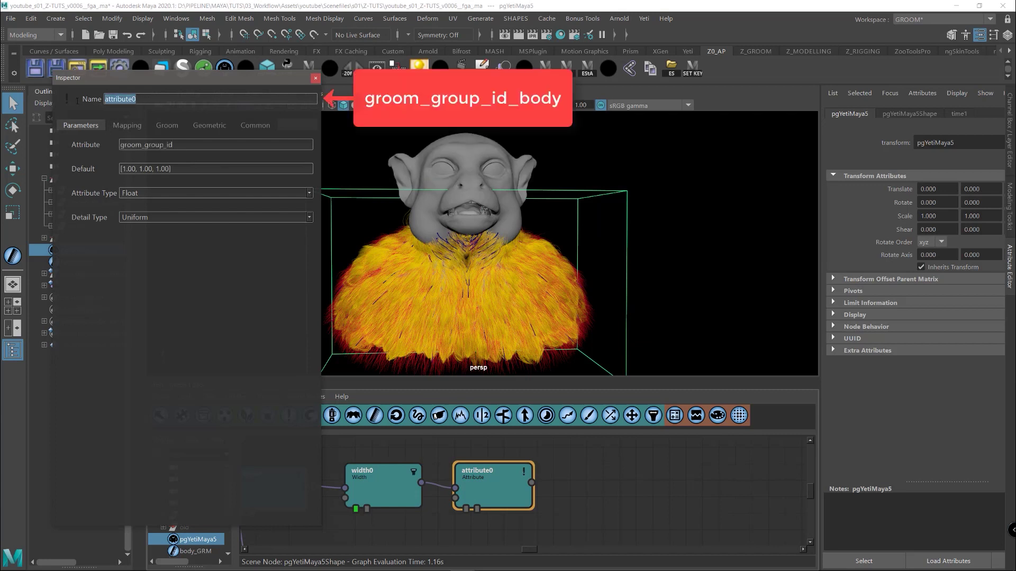
text(groom_group_id)
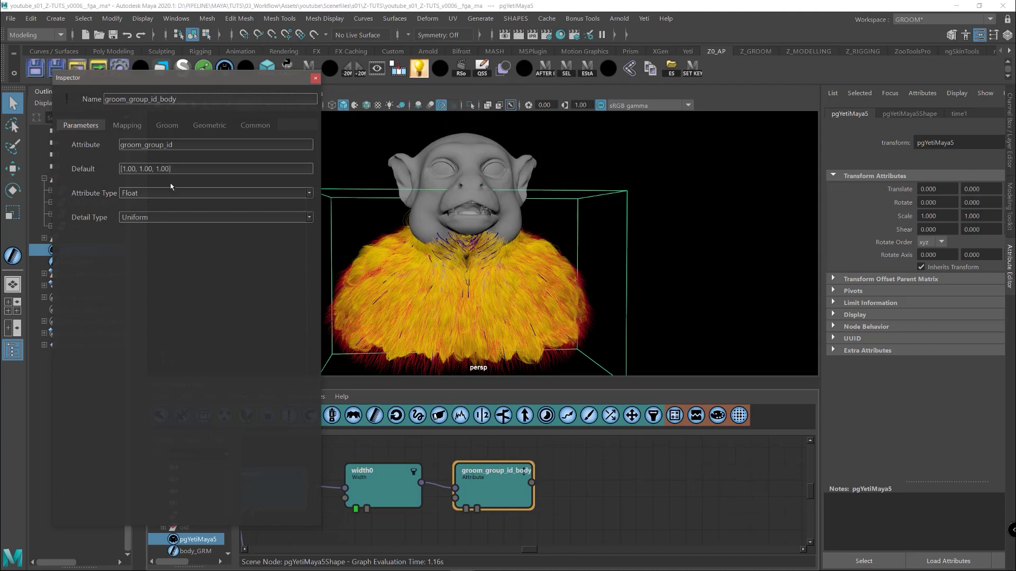
drag(172, 168, 120, 168)
text(10.000)
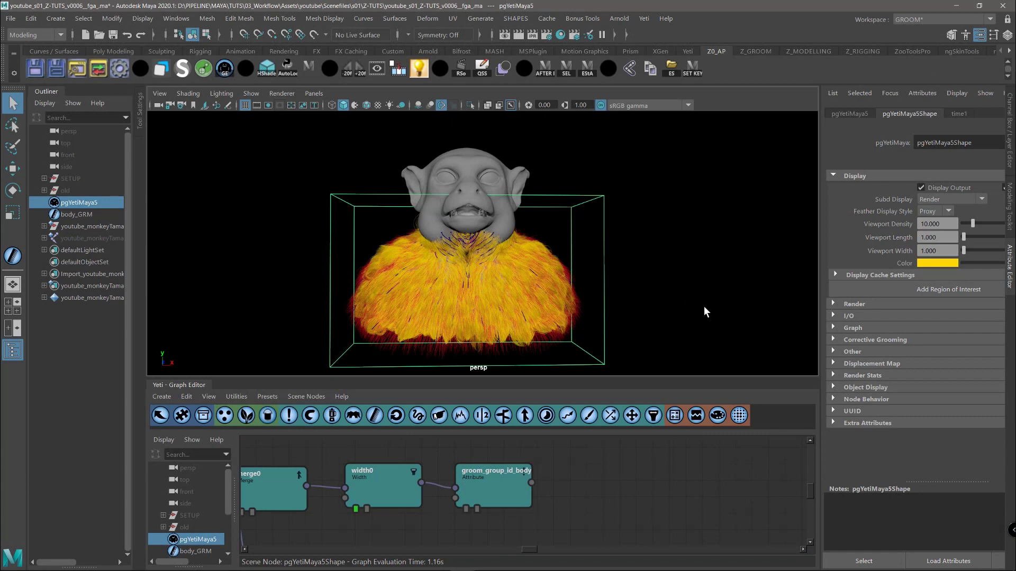
mouse_move(703, 308)
alt+mouse_down()
mouse_move(437, 303)
mouse_move(694, 308)
mouse_move(712, 318)
alt+mouse_up()
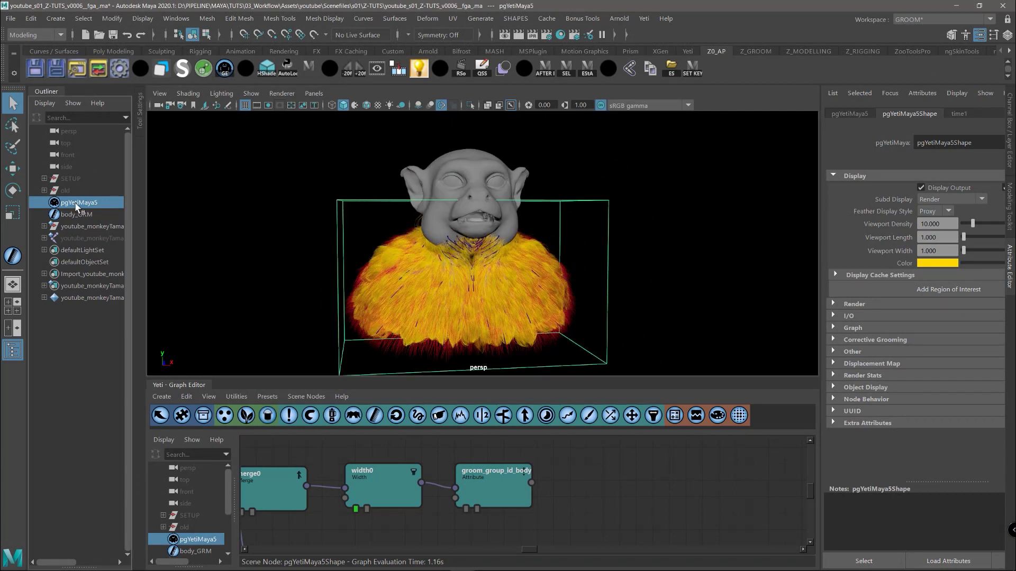
click(663, 19)
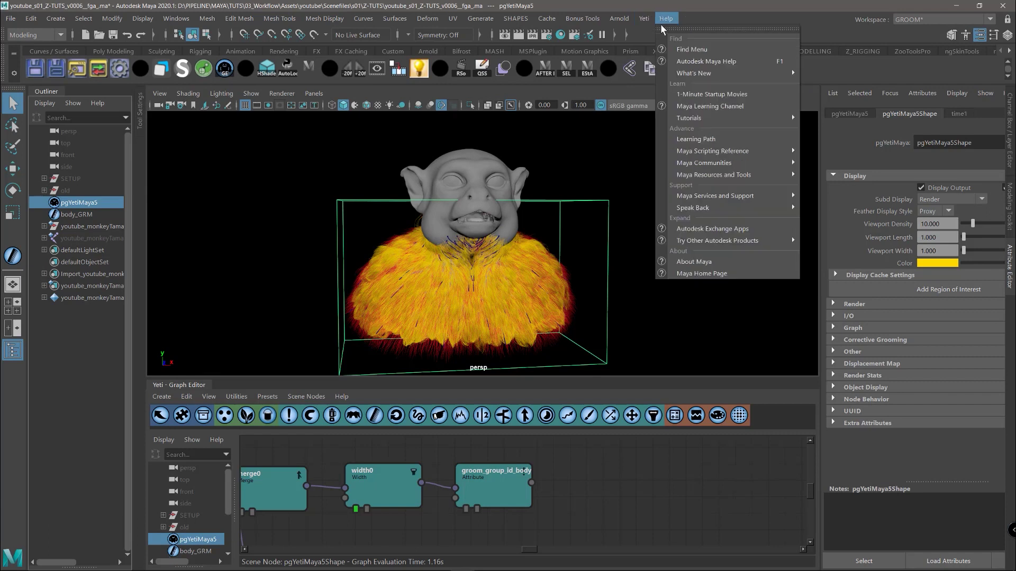
mouse_move(644, 18)
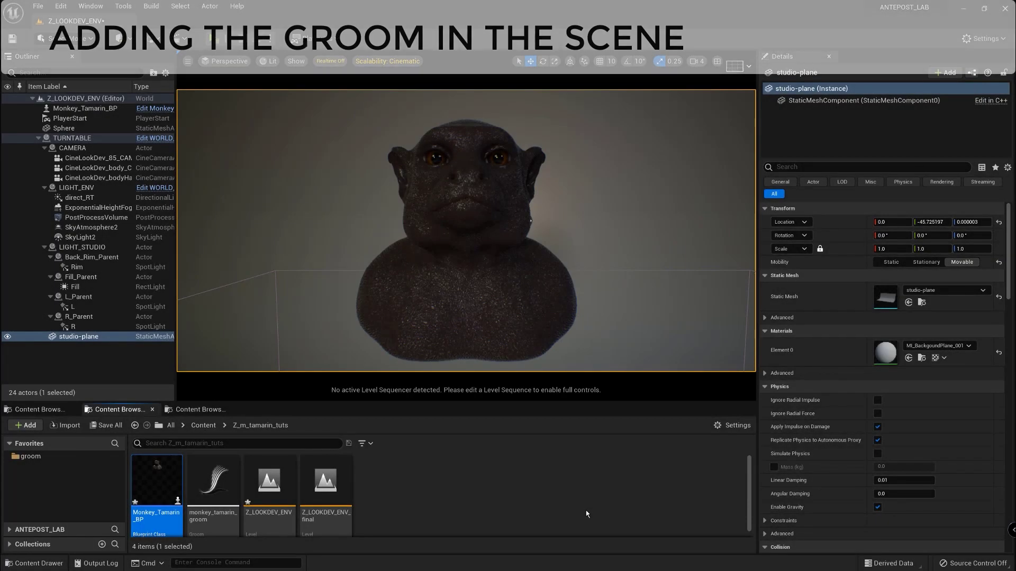
In Unreal Engine, open the Monkey_Tamarin_BP blueprint and add a Groom component under the monkey_tamarin mesh.
double_click(152, 479)
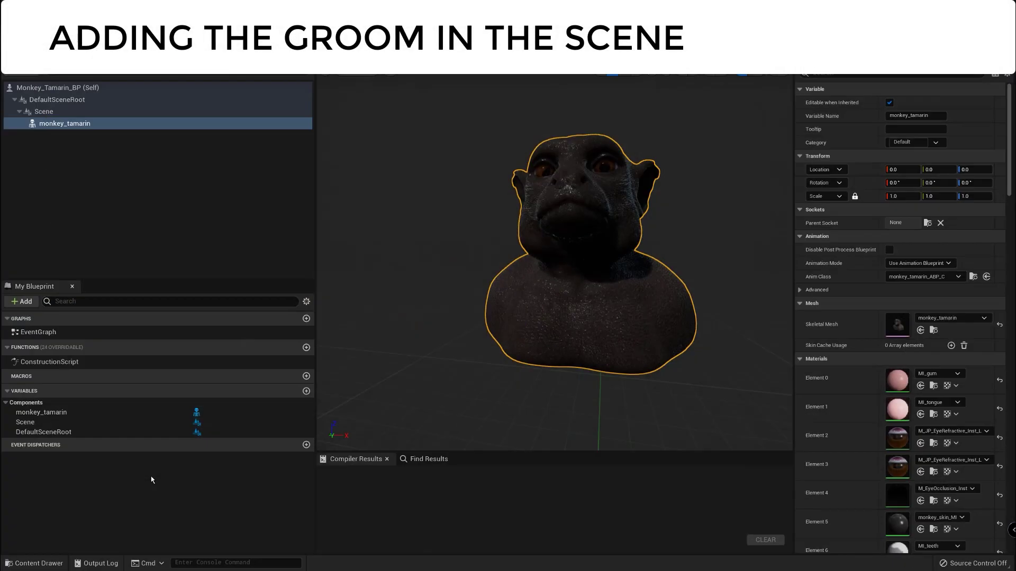
click(22, 70)
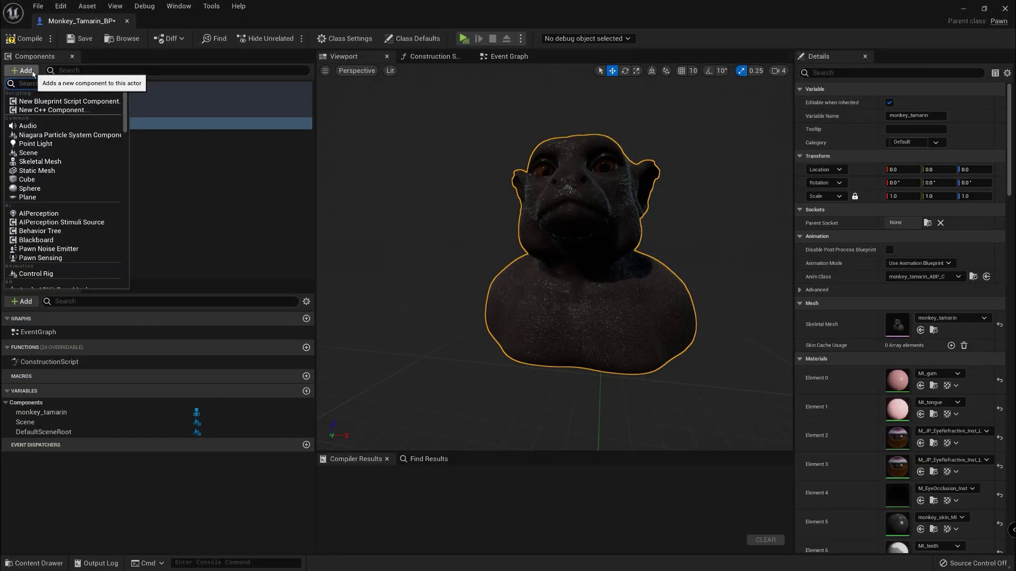
text(groom)
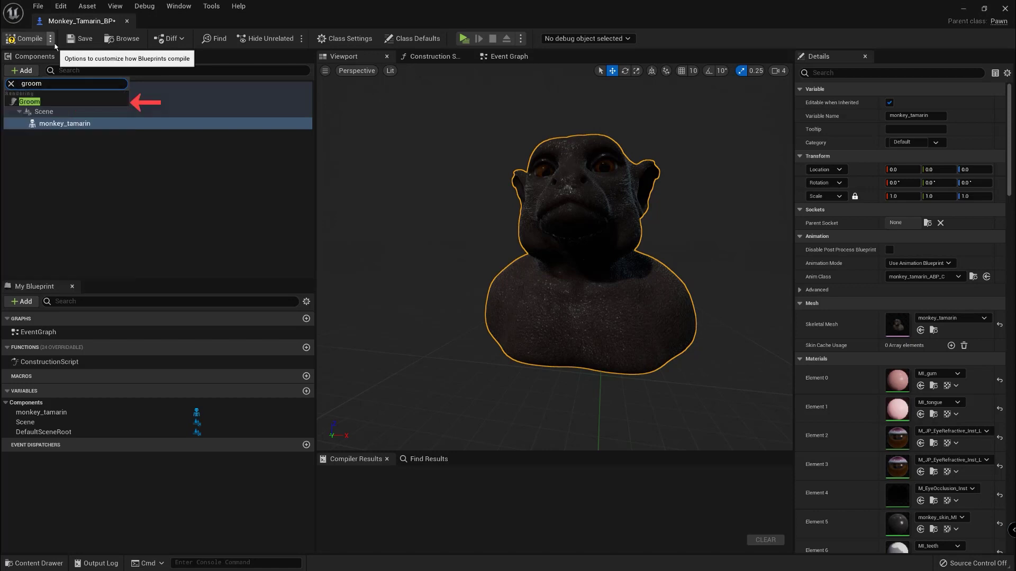
click(39, 100)
click(60, 161)
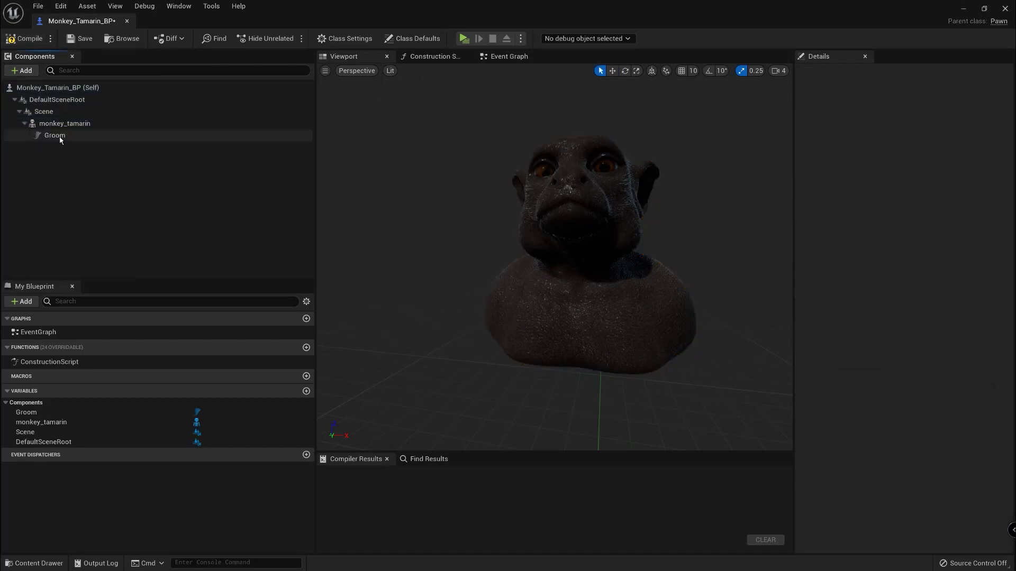
Assign monkey_tamarin_groom as the Groom Asset of the blueprint's Groom component.
click(55, 135)
scroll(893, 352, down, 1)
scroll(893, 351, down, 1)
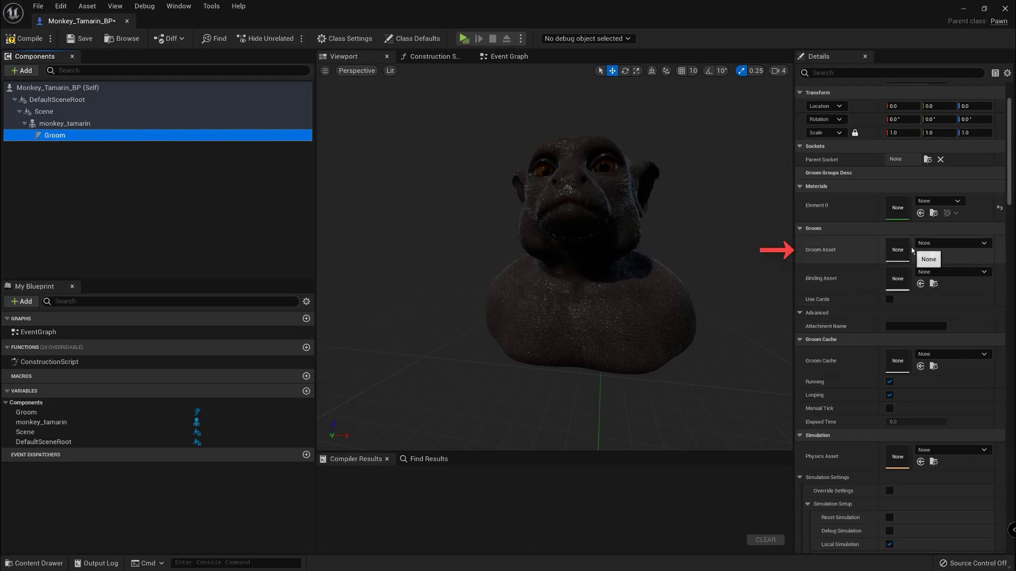
click(935, 243)
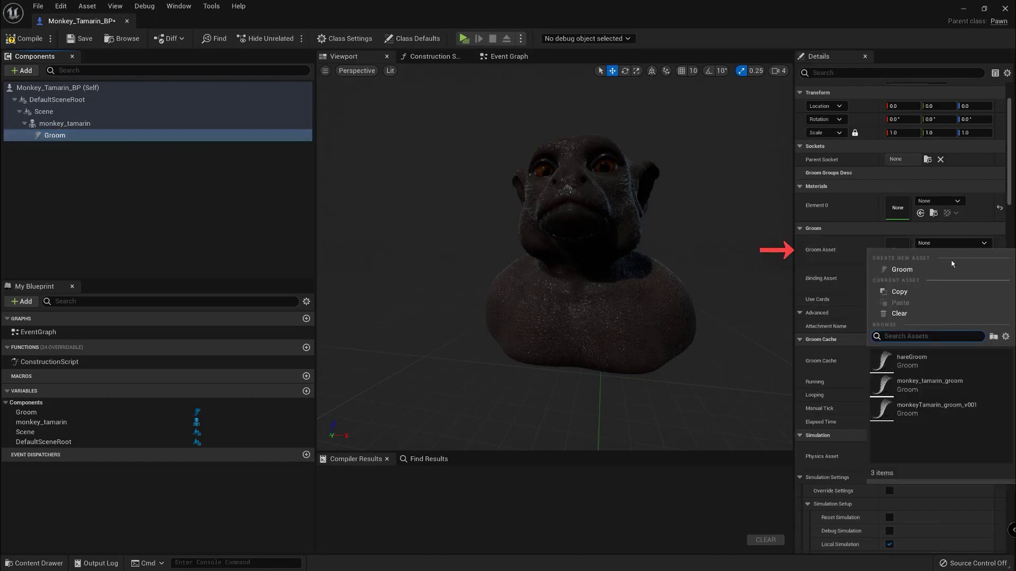
click(926, 388)
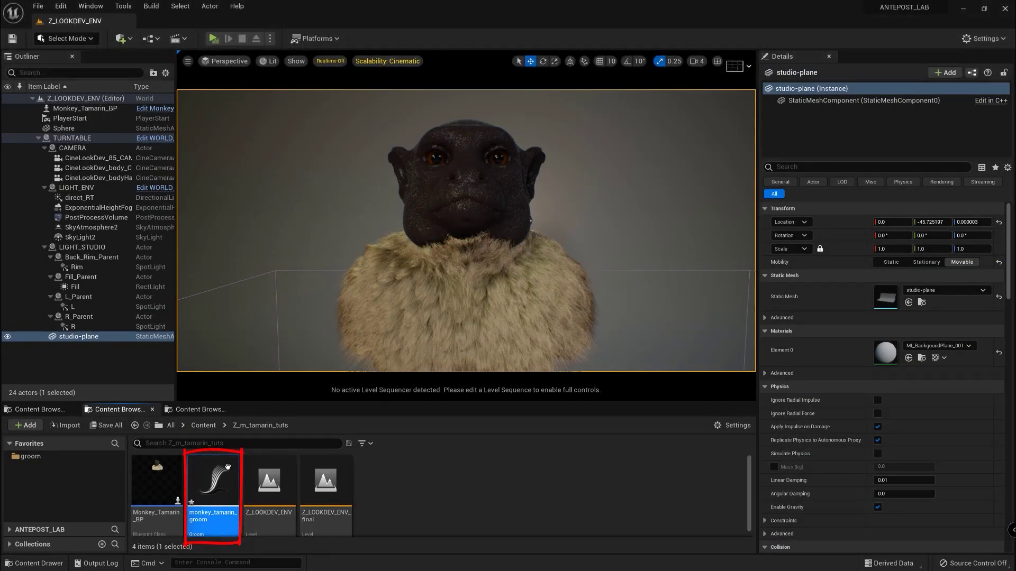
Open the monkey_tamarin_groom asset and set its strands' Hair Width to about 0.0168.
double_click(213, 491)
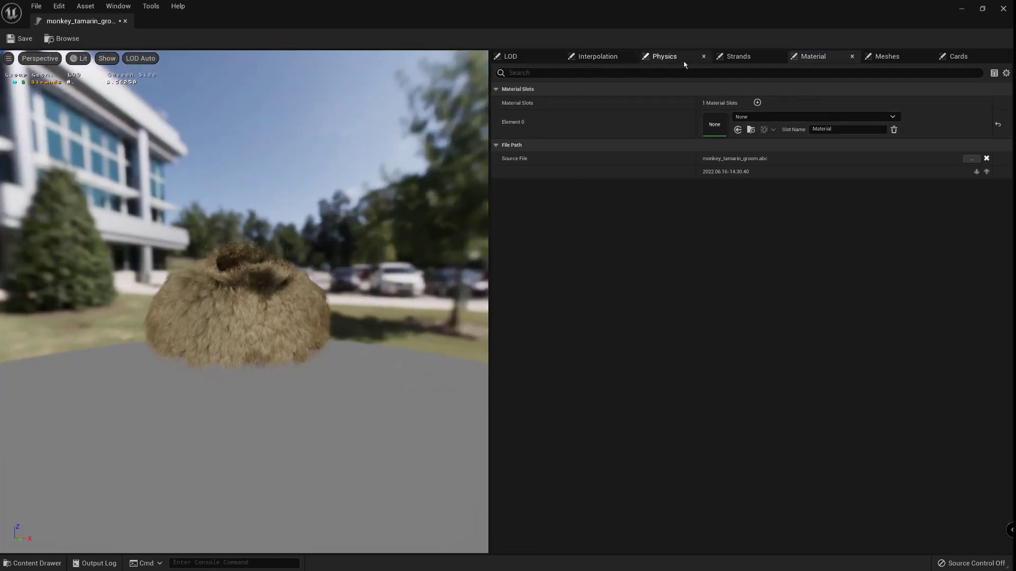
click(733, 57)
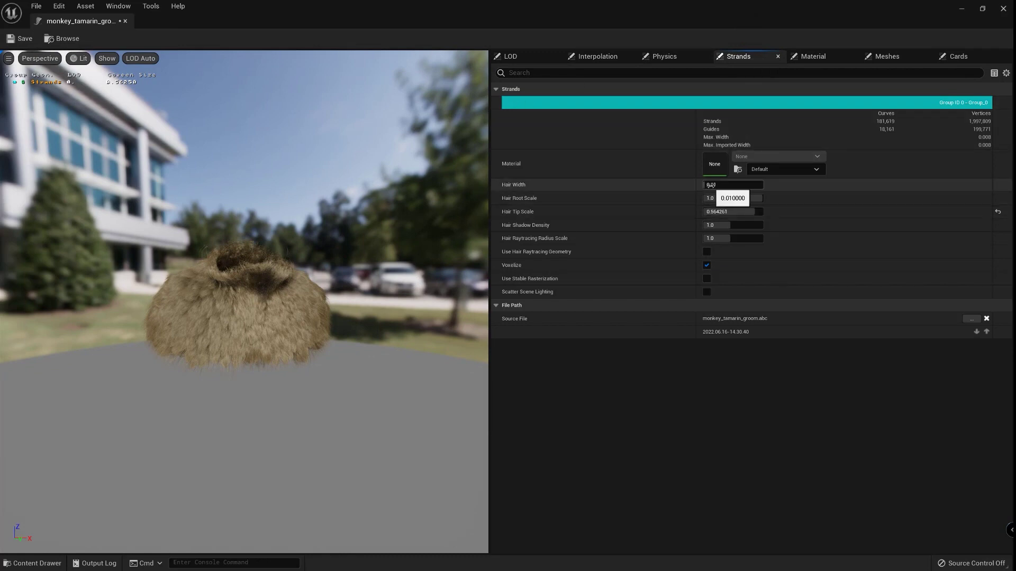
drag(710, 184, 746, 184)
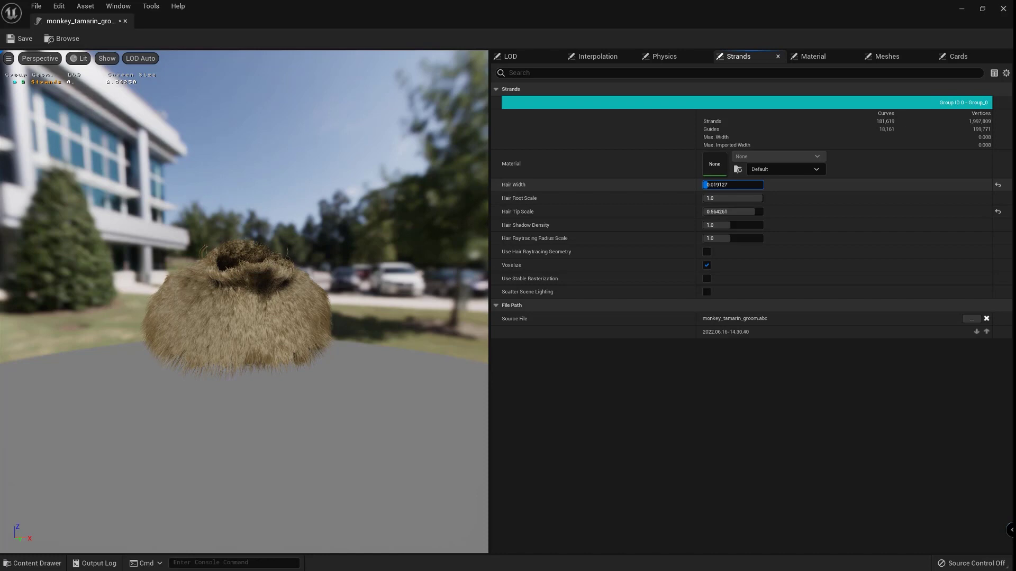
drag(706, 185, 705, 185)
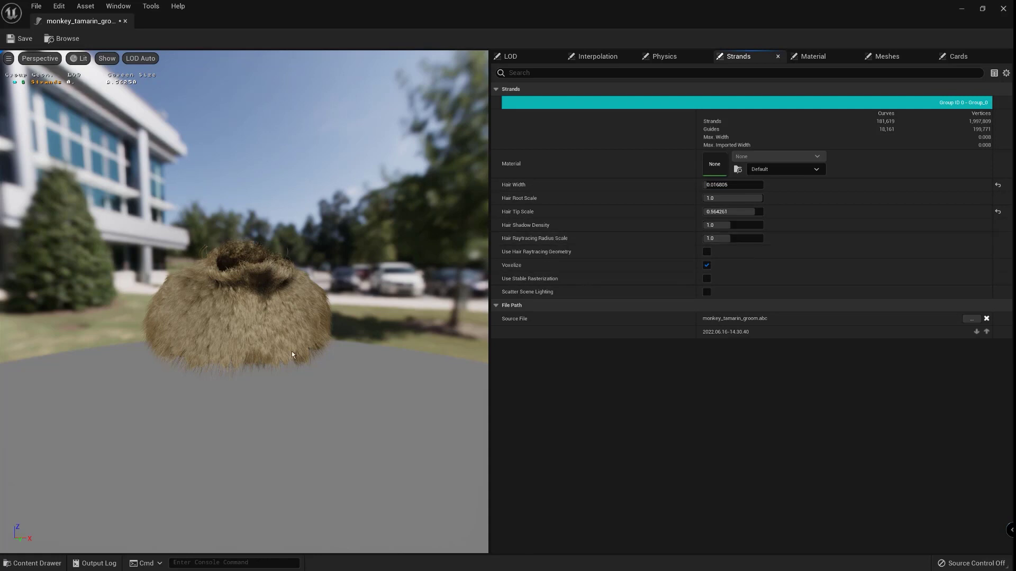
scroll(291, 352, up, 3)
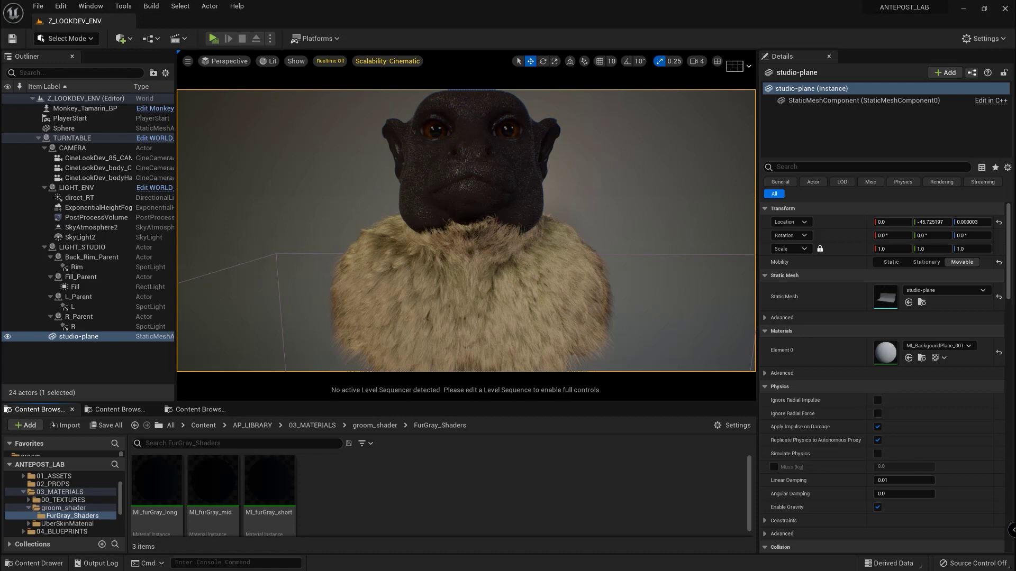
Examine the melanin, specular and roughness parameters of the MI_furGray_mid material instance.
right_drag(529, 221, 534, 206)
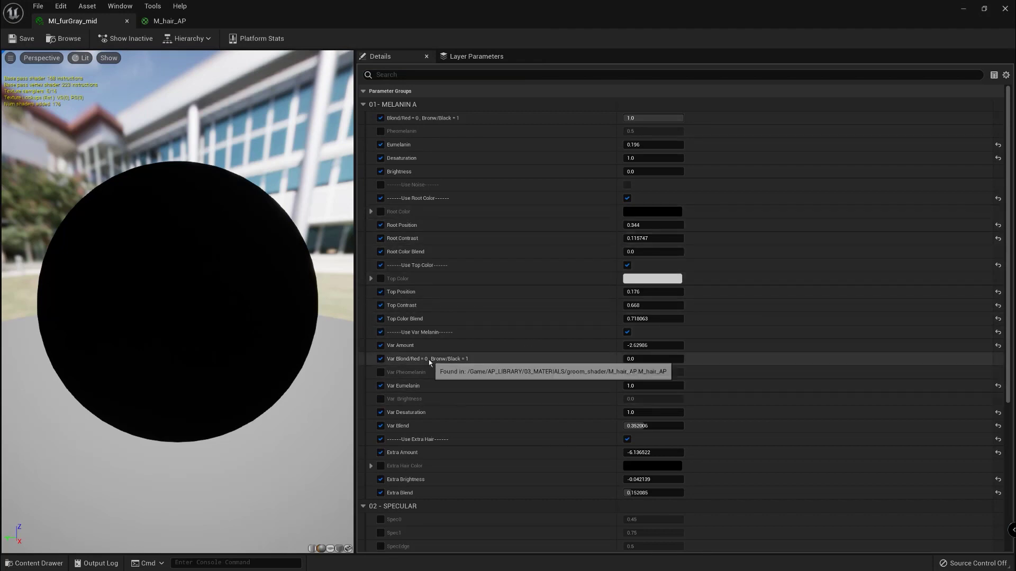
scroll(437, 389, down, 2)
scroll(436, 389, down, 3)
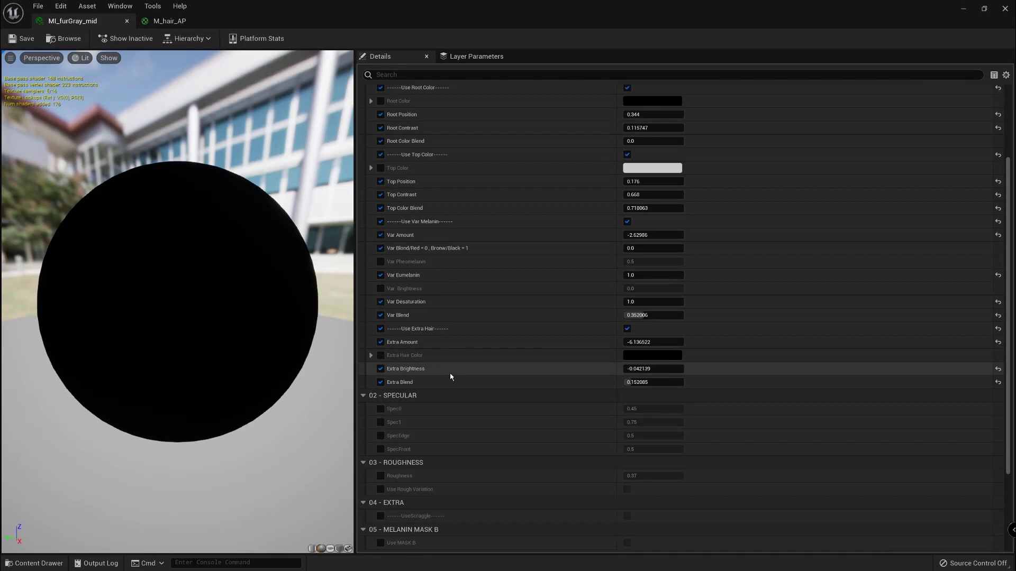
scroll(514, 218, up, 1)
scroll(514, 218, down, 1)
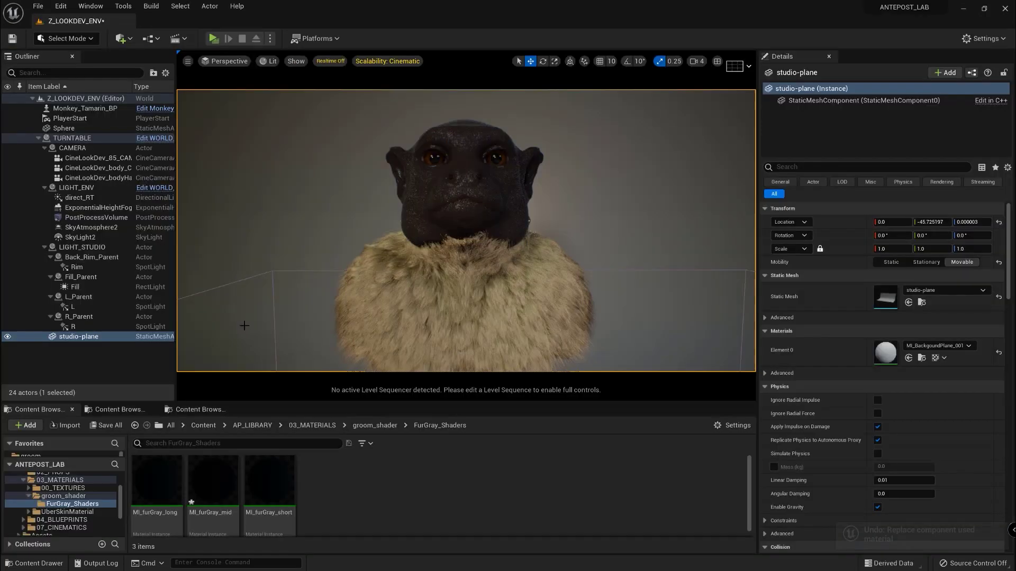
Apply the MI_furGray_mid material to Element 0 of the Groom component on Monkey_Tamarin_BP in the level.
click(82, 108)
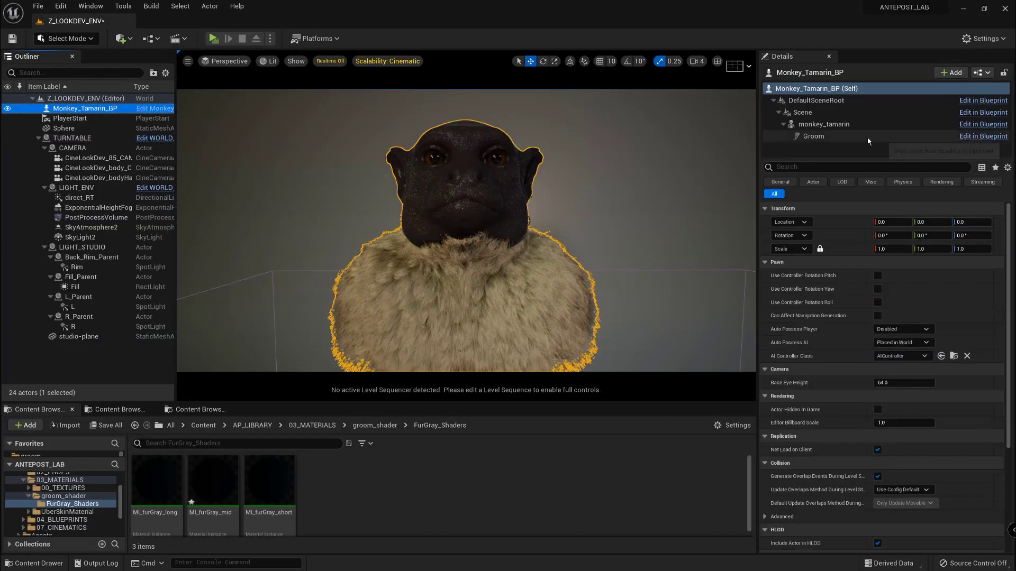
click(815, 136)
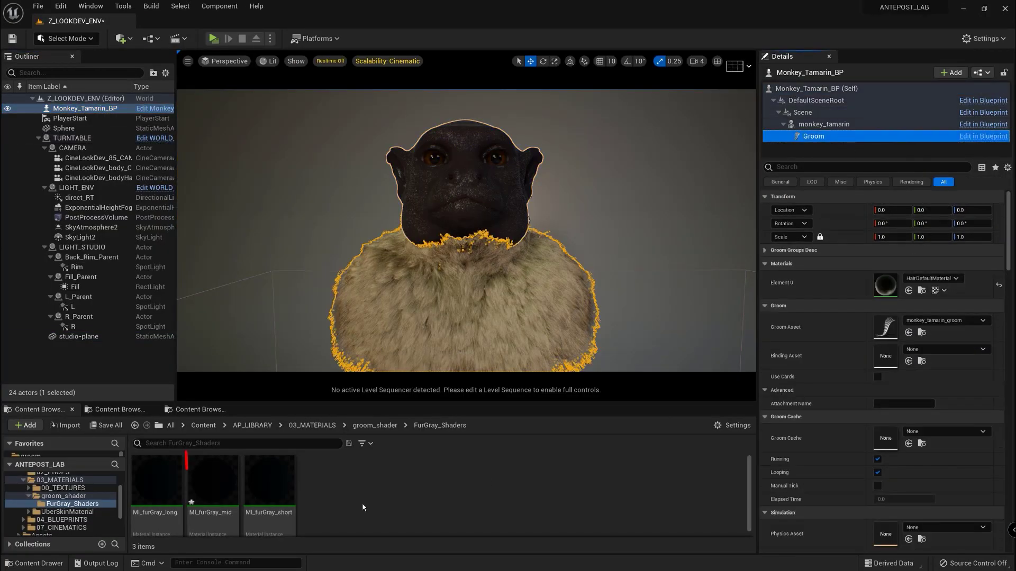
drag(213, 478, 908, 290)
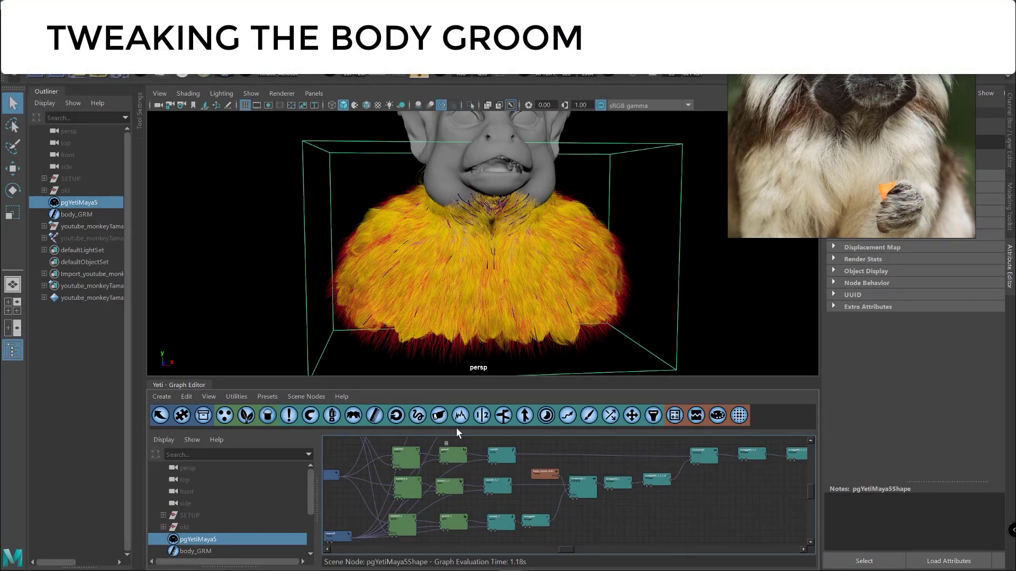
In Maya's Yeti graph, open the clumping0_1 node's parameters and lower its Tip Attraction.
click(587, 492)
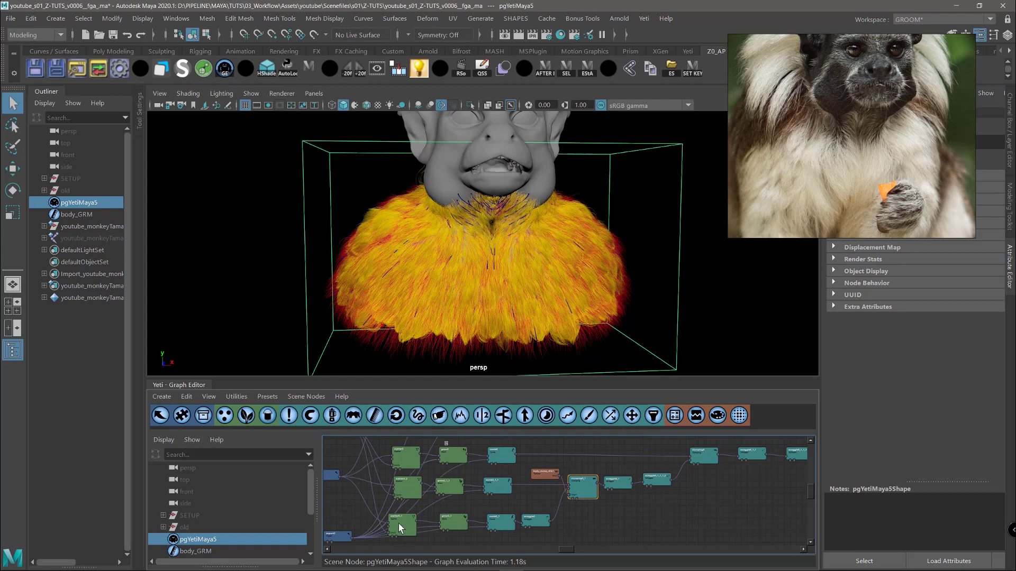
double_click(586, 492)
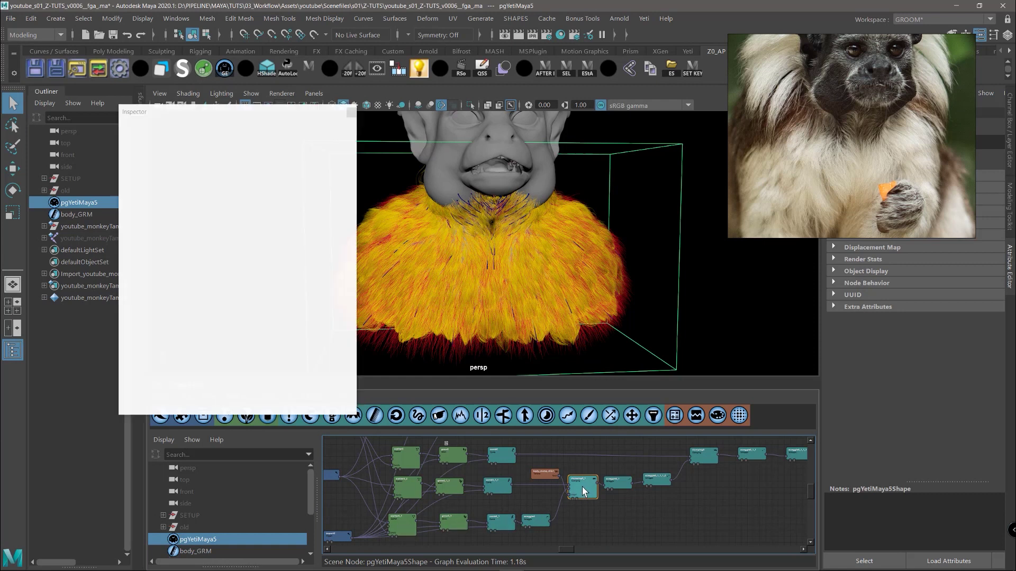
drag(292, 112, 270, 111)
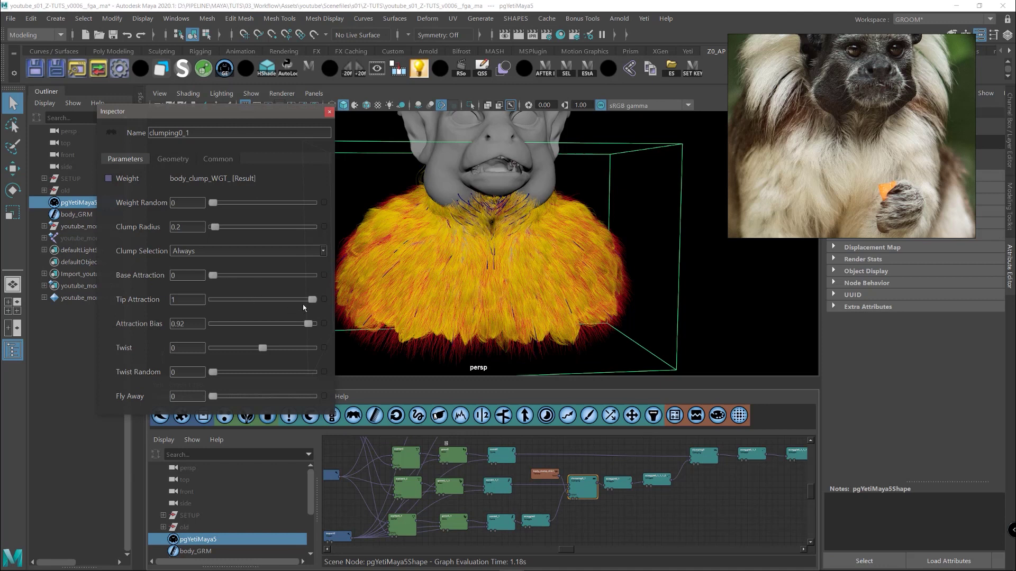
drag(312, 301, 257, 302)
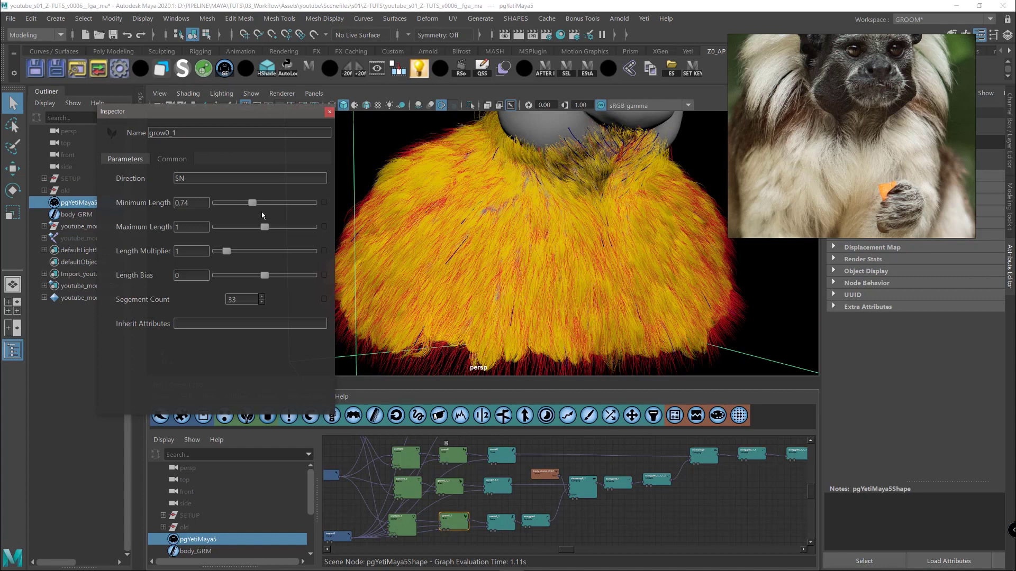
Lower Minimum Length to 0.66 on the grow0_1 node and to 0.7 on the grow0_1_1 node.
drag(250, 203, 245, 203)
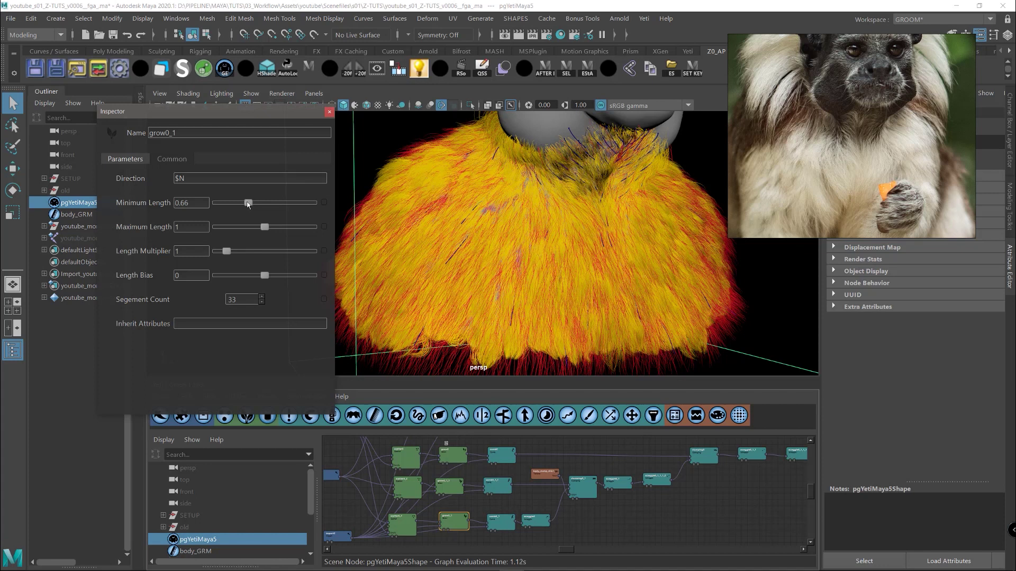
drag(459, 490, 456, 488)
click(455, 485)
drag(251, 206, 249, 204)
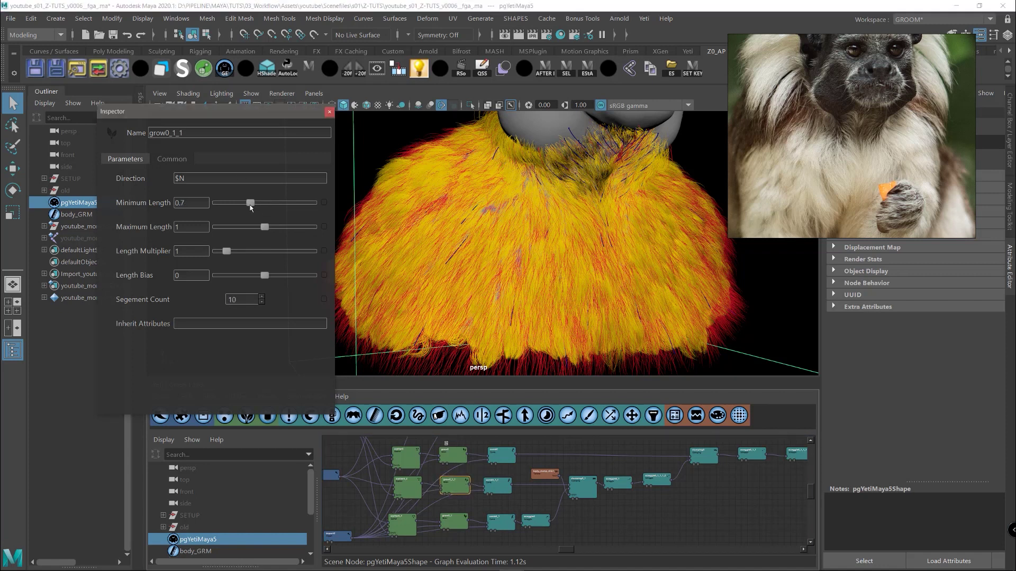
Set Minimum Length to 0.52 on the grow0_2 node and Density Multiplier to 23.5 on the scatter0_3 node.
mouse_move(683, 261)
alt+mouse_down()
mouse_move(601, 263)
mouse_move(683, 257)
mouse_move(689, 268)
alt+mouse_up()
alt+middle_drag(689, 268, 673, 266)
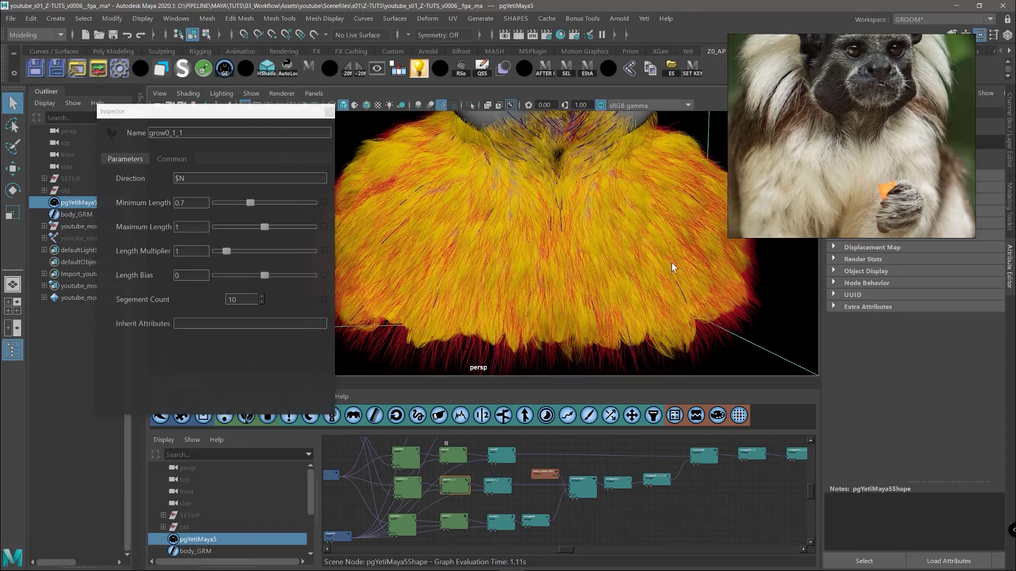
alt+drag(673, 267, 666, 257)
alt+middle_drag(589, 462, 656, 521)
click(524, 456)
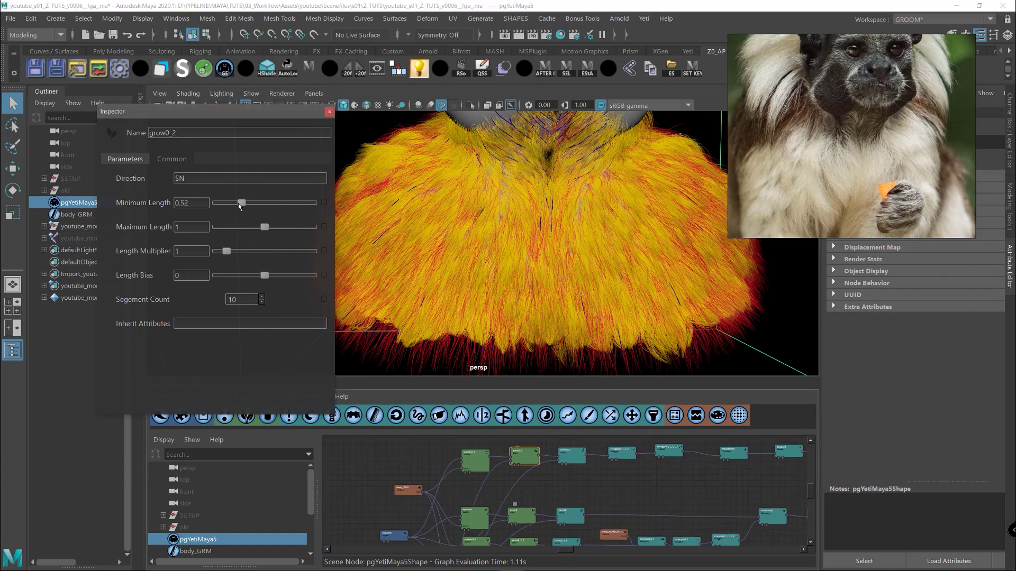
click(475, 459)
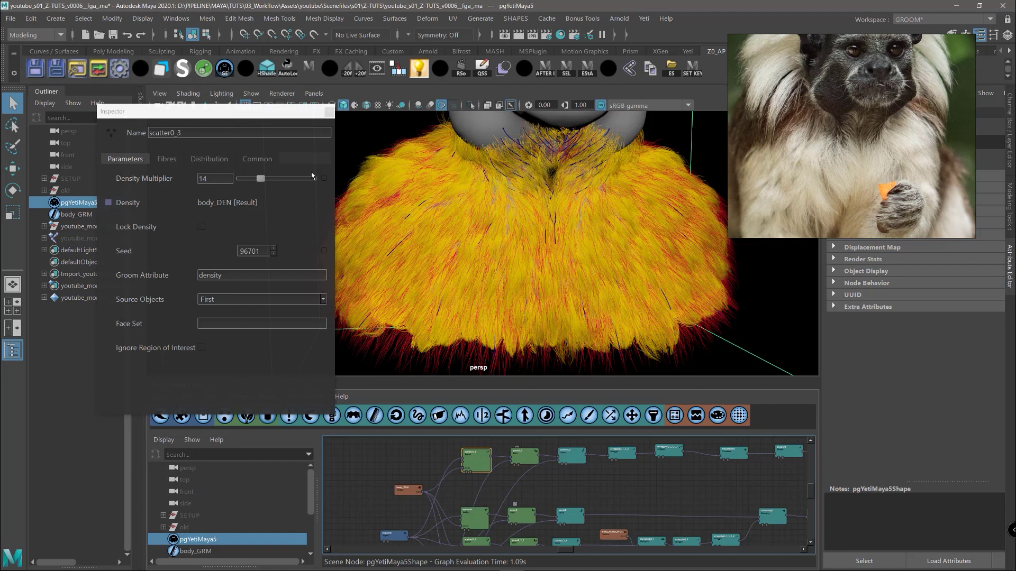
drag(266, 179, 285, 180)
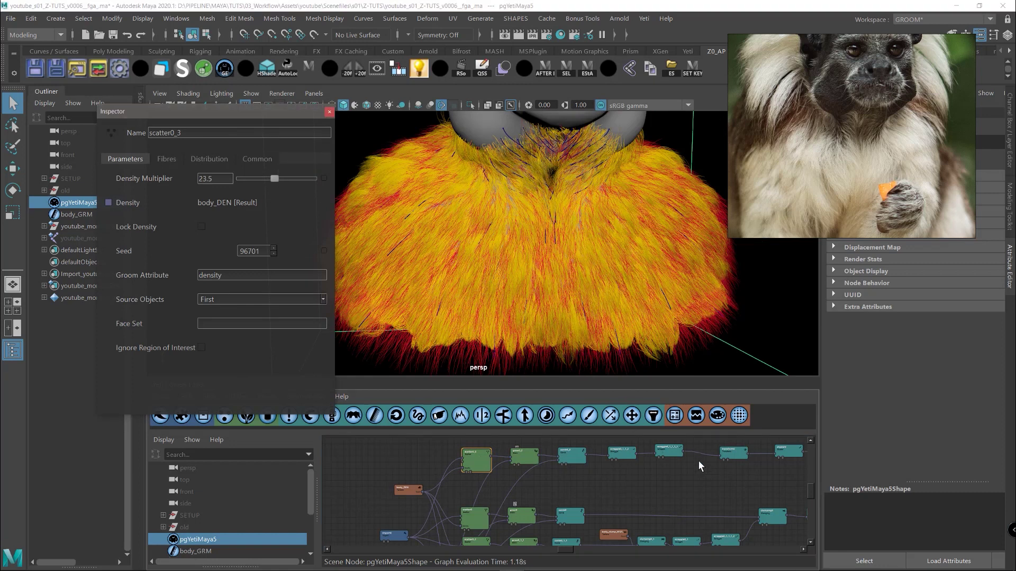
Switch to Unreal Engine, import the changed groom source file and play the level.
alt+middle_drag(697, 460, 630, 503)
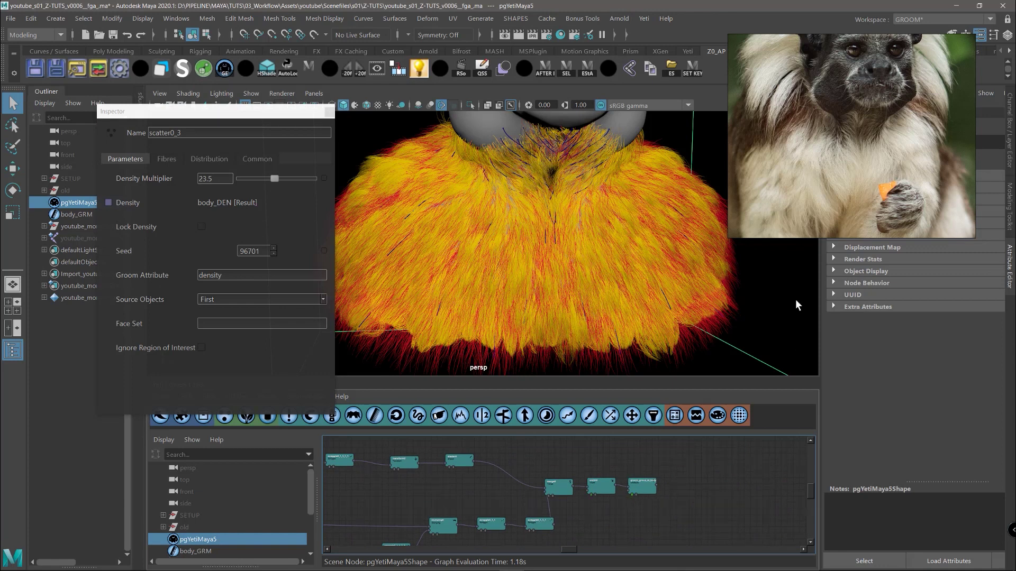
click(644, 19)
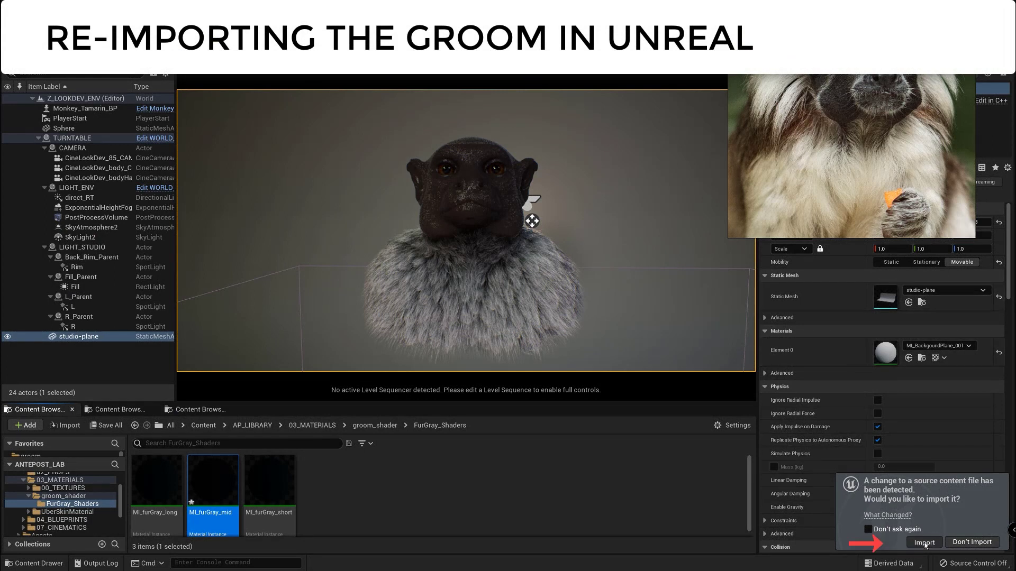
click(925, 544)
click(600, 367)
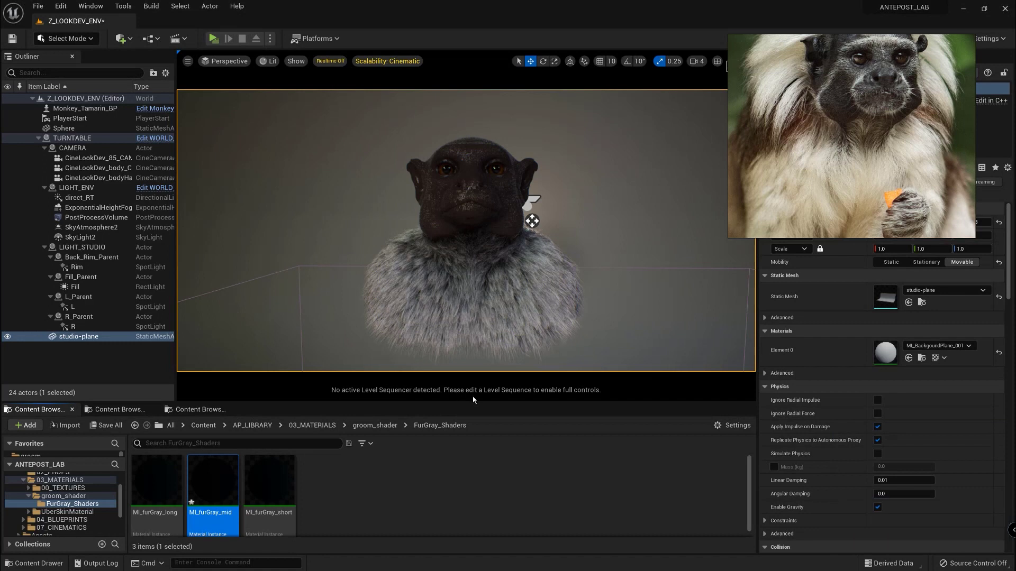
click(213, 38)
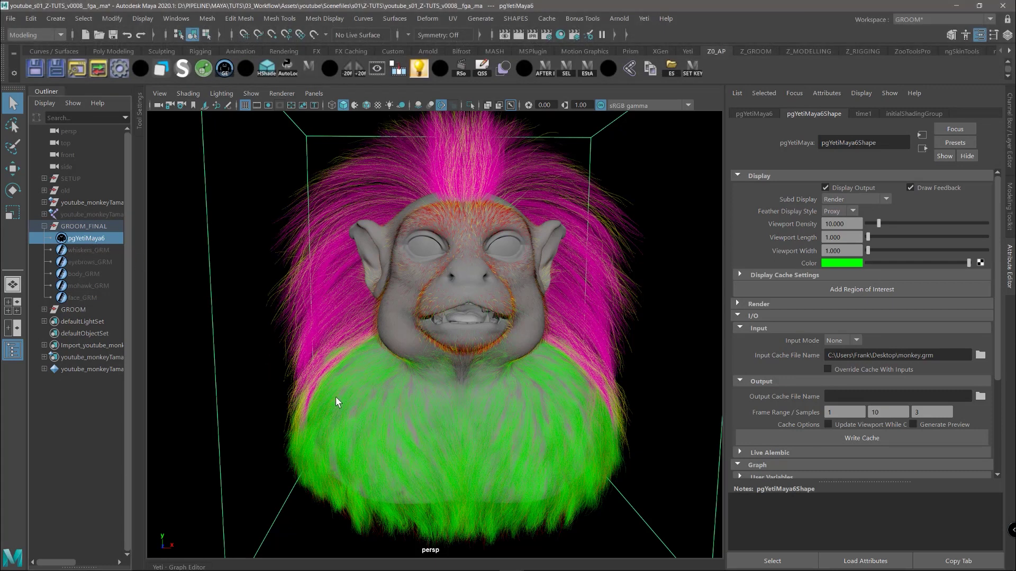
In Maya, examine the mohawk_GRM guide groom on the monkey's head with the Yeti fur hidden.
click(83, 249)
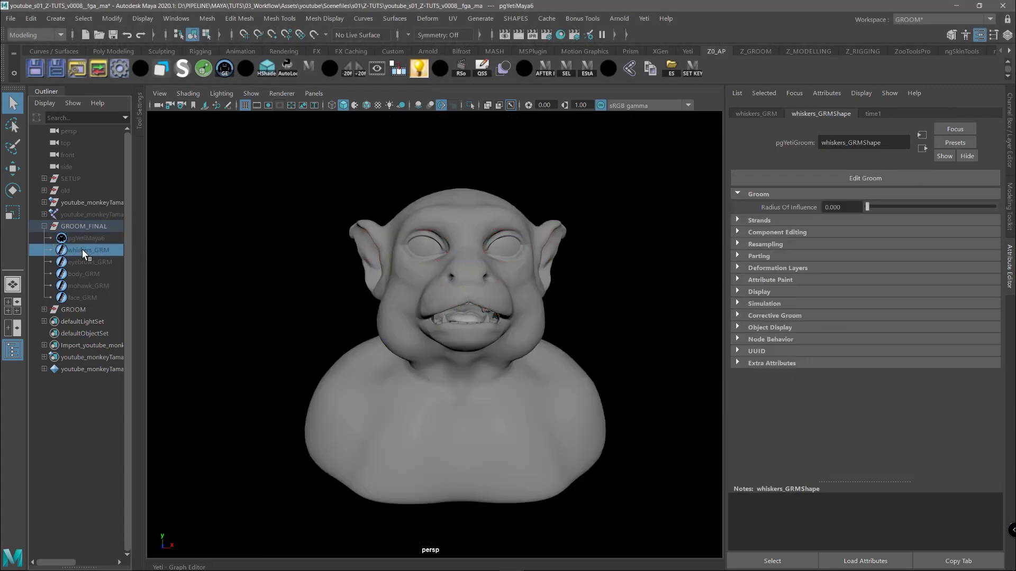
click(85, 286)
alt+drag(338, 291, 200, 295)
Show the body_GRM guide strands, examine them from several sides, and hide them again.
click(79, 274)
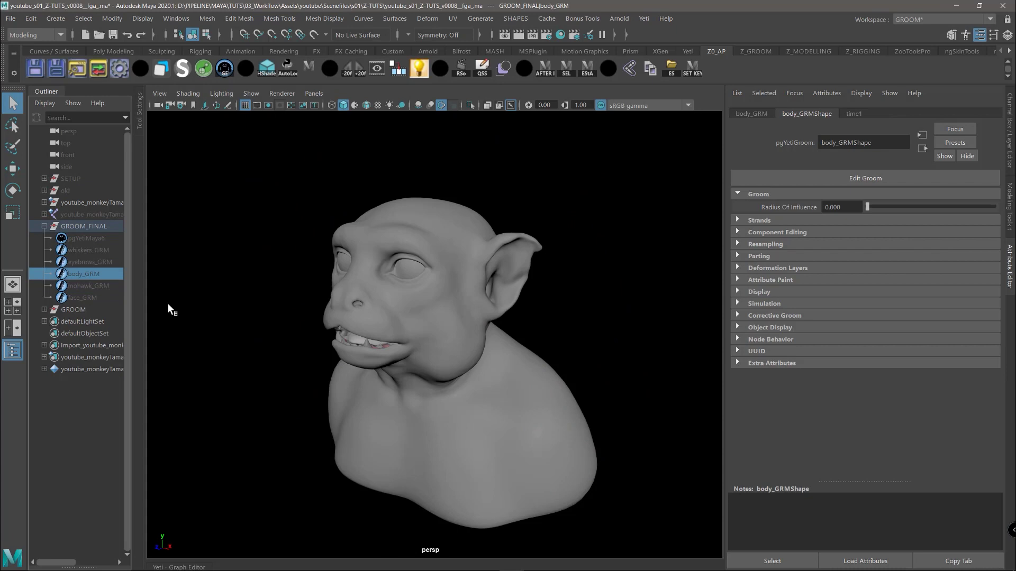
alt+drag(256, 392, 415, 383)
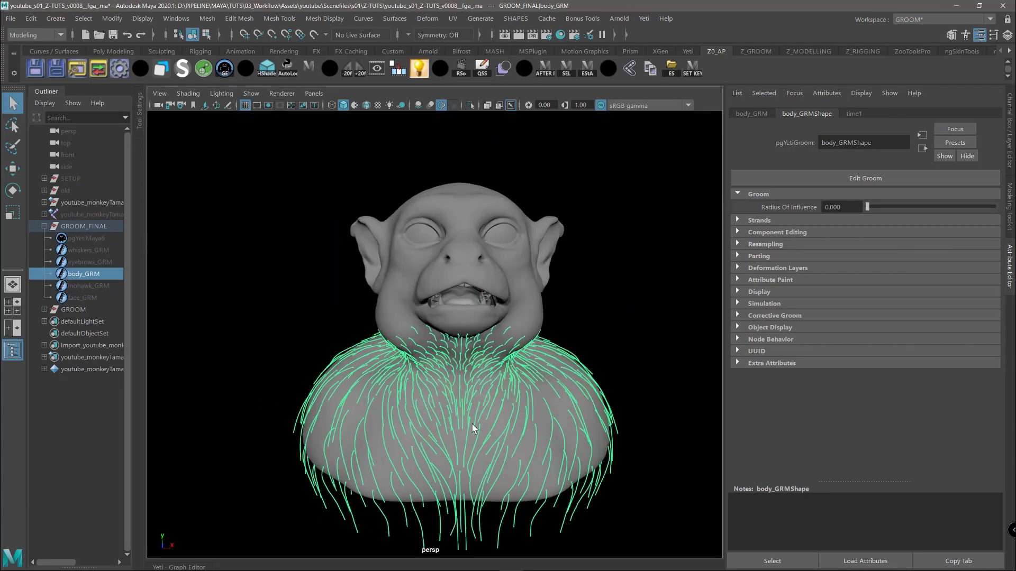
alt+drag(356, 390, 420, 370)
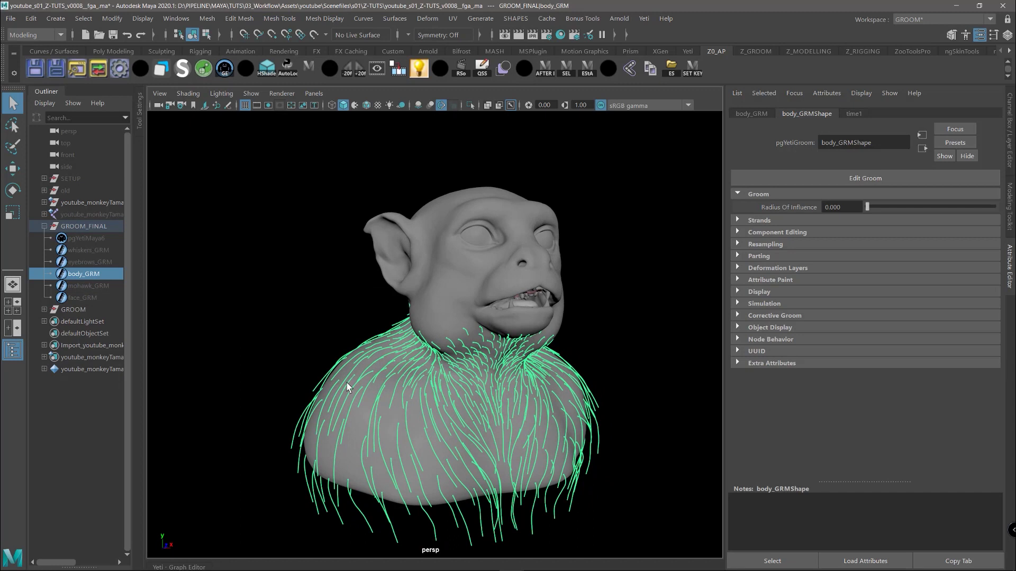
alt+drag(347, 388, 280, 373)
click(74, 275)
key(h)
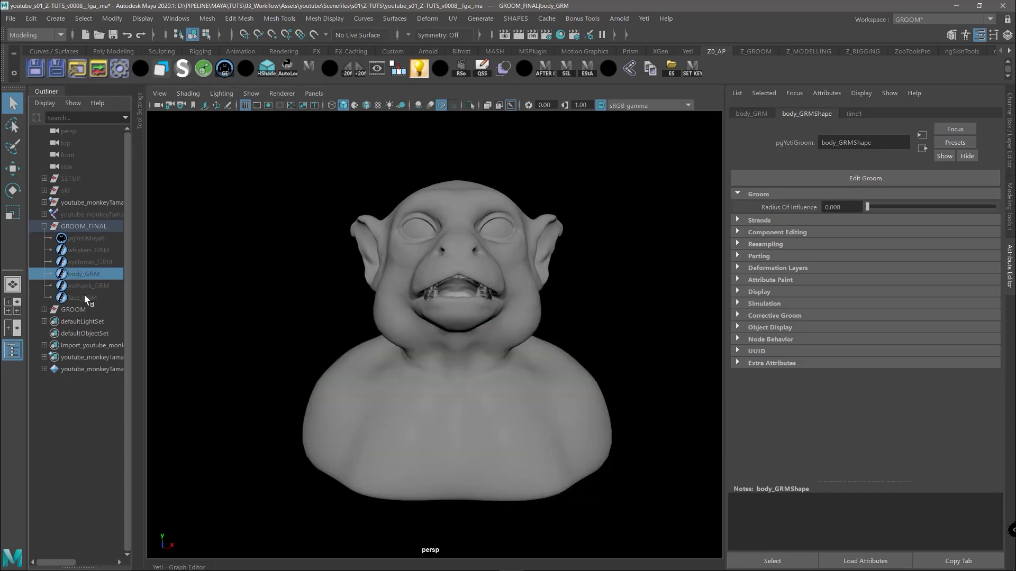
Show the face_GRM guide strands and examine them across the monkey's face.
click(84, 297)
key(shift+h)
mouse_move(381, 309)
alt+mouse_down()
mouse_move(404, 313)
mouse_move(371, 316)
alt+mouse_up()
alt+middle_drag(371, 316, 345, 334)
alt+right_drag(345, 335, 506, 325)
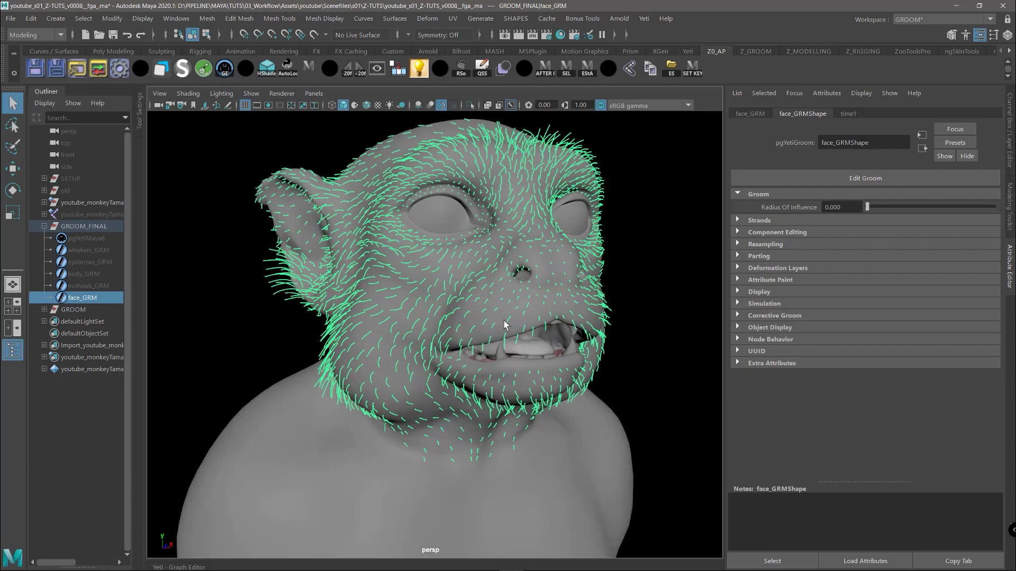
Display the pgYetiMaya6 fur together with the face guides and examine how they match on the head.
click(90, 238)
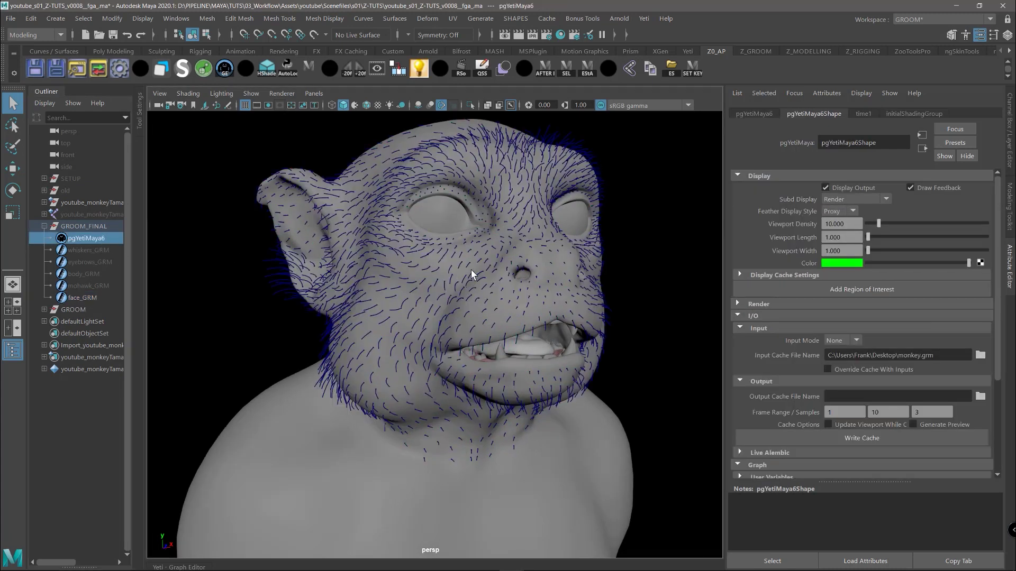
alt+drag(471, 269, 584, 221)
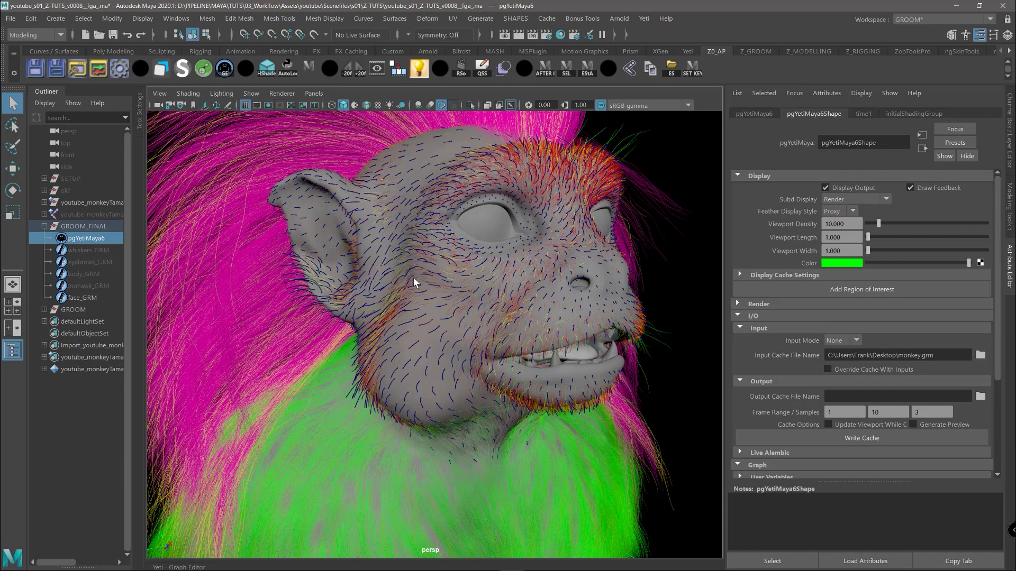
alt+drag(412, 278, 448, 290)
alt+right_drag(470, 266, 480, 313)
alt+drag(517, 328, 413, 296)
Hide the face_GRM guides, show the eyebrows_GRM guides, and hide the pgYetiMaya6 fur.
click(82, 298)
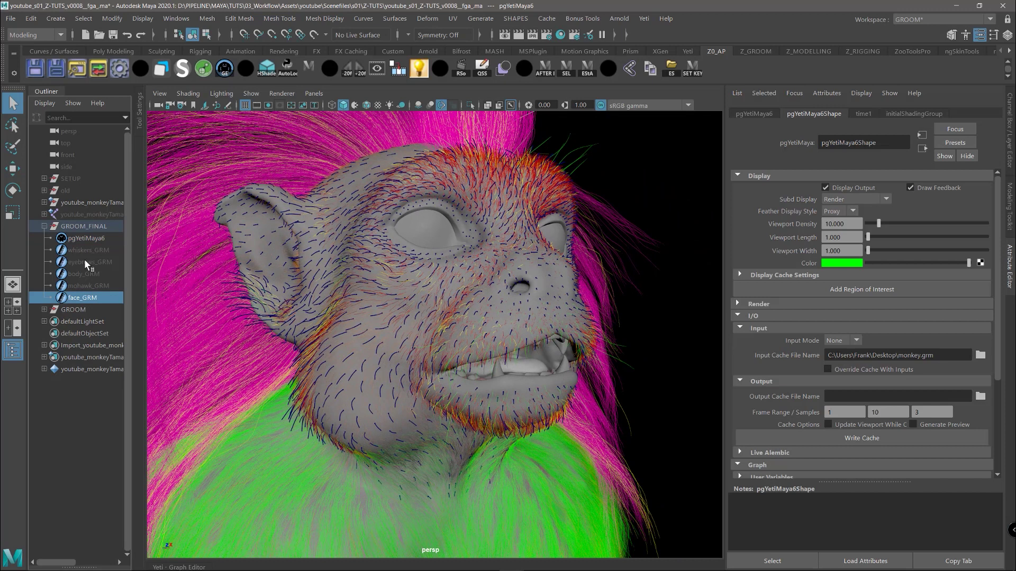
click(84, 262)
click(77, 298)
key(h)
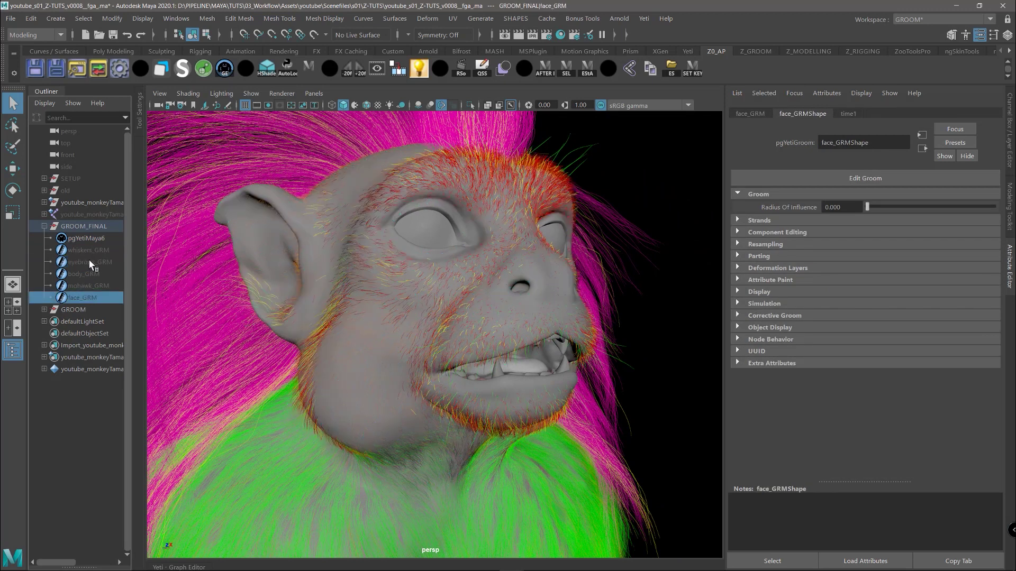
click(89, 263)
click(87, 239)
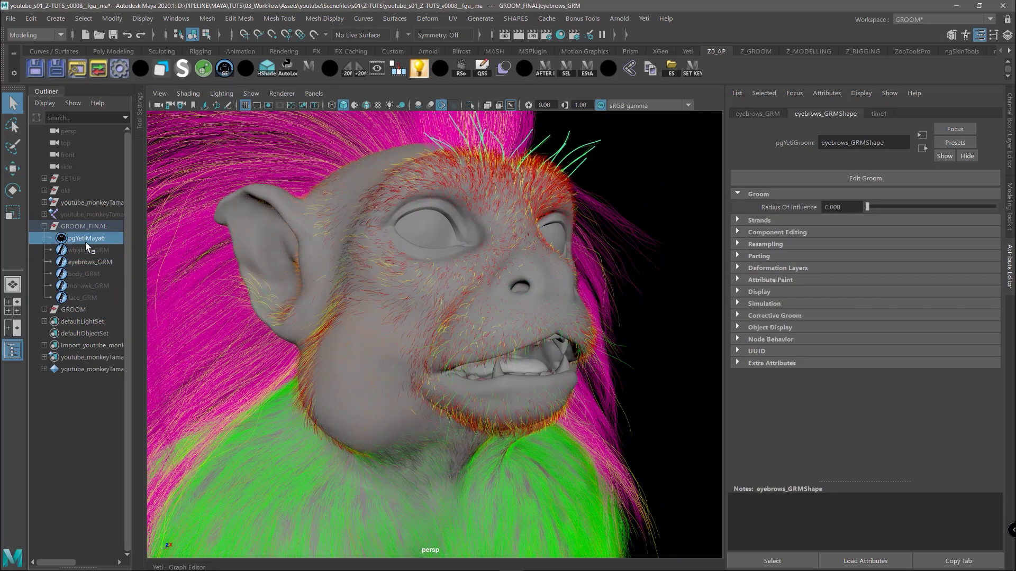
key(ctrl+h)
Show the whiskers_GRM guides and examine them around the mouth.
click(87, 250)
key(shift+h)
alt+drag(474, 312, 501, 265)
scroll(490, 302, up, 5)
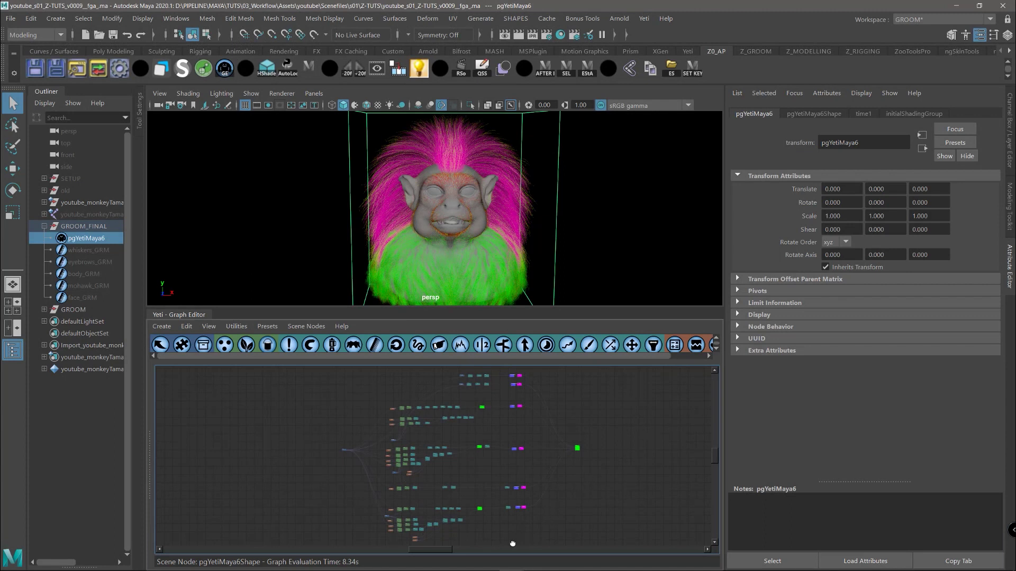
Examine the pgYetiMaya6 node graph, highlighting the lower multi-layer fur branch and the single chain above it.
scroll(544, 474, up, 6)
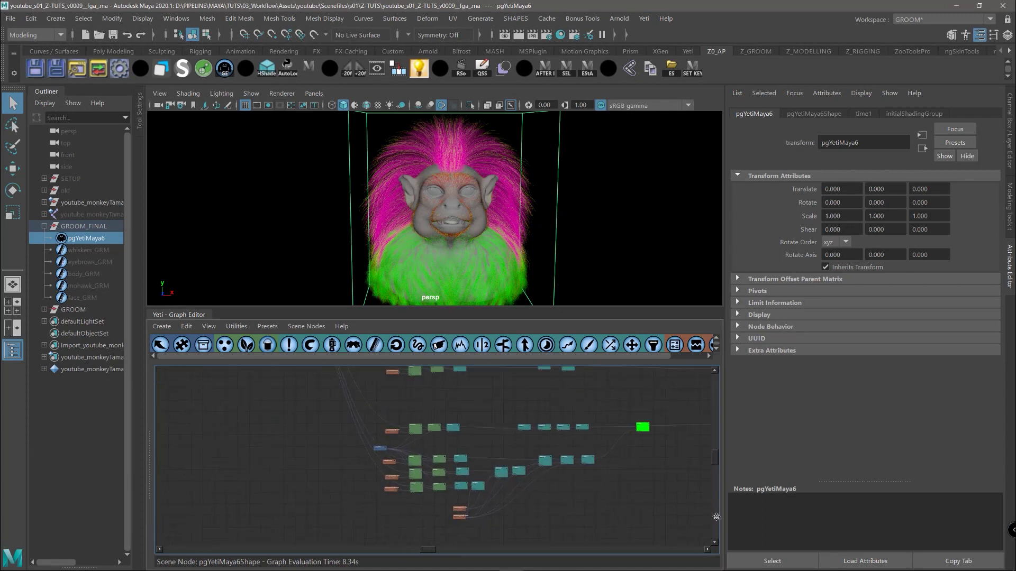
scroll(595, 483, up, 3)
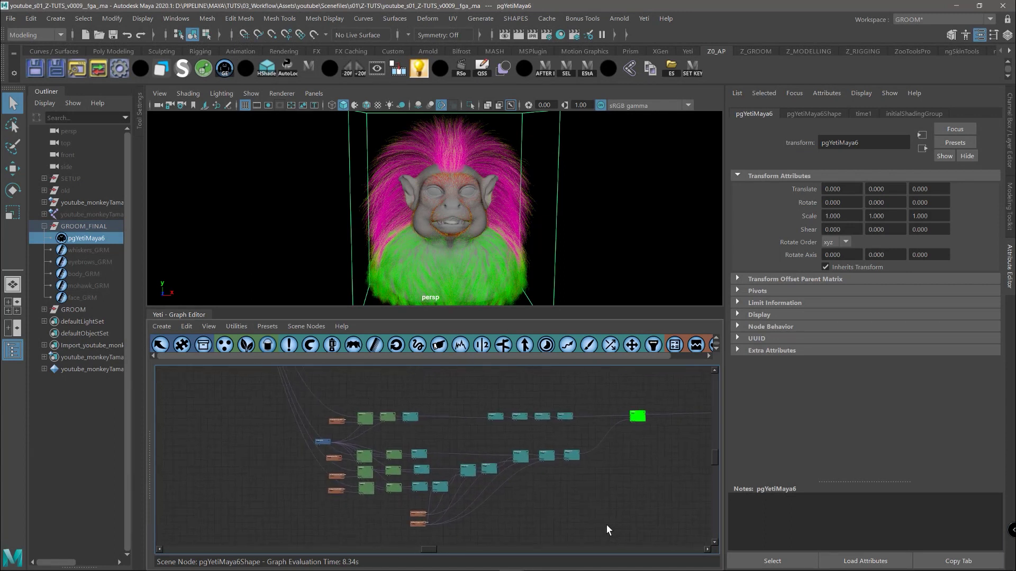
drag(609, 531, 302, 400)
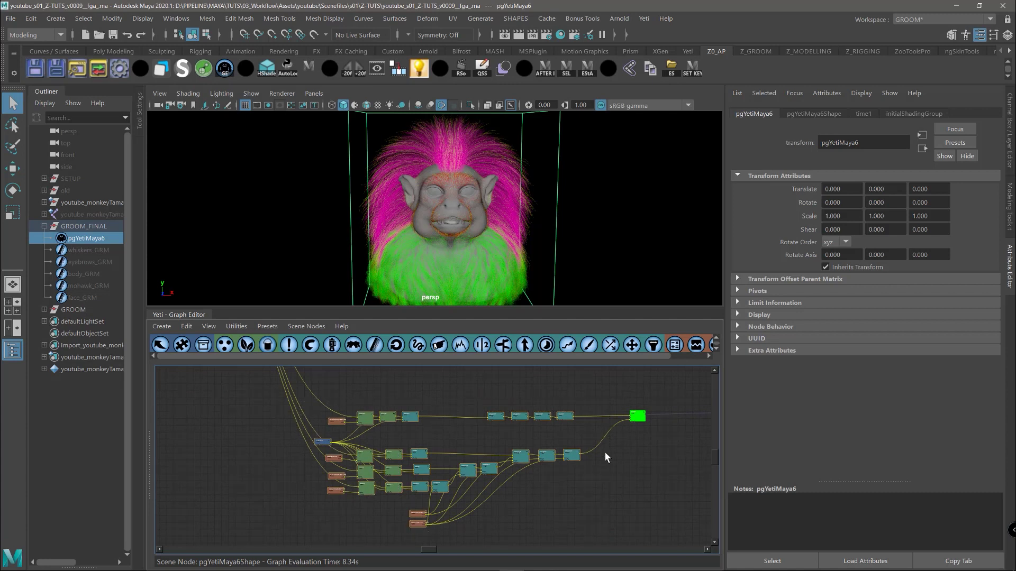
drag(597, 528, 311, 445)
click(326, 387)
drag(588, 432, 330, 396)
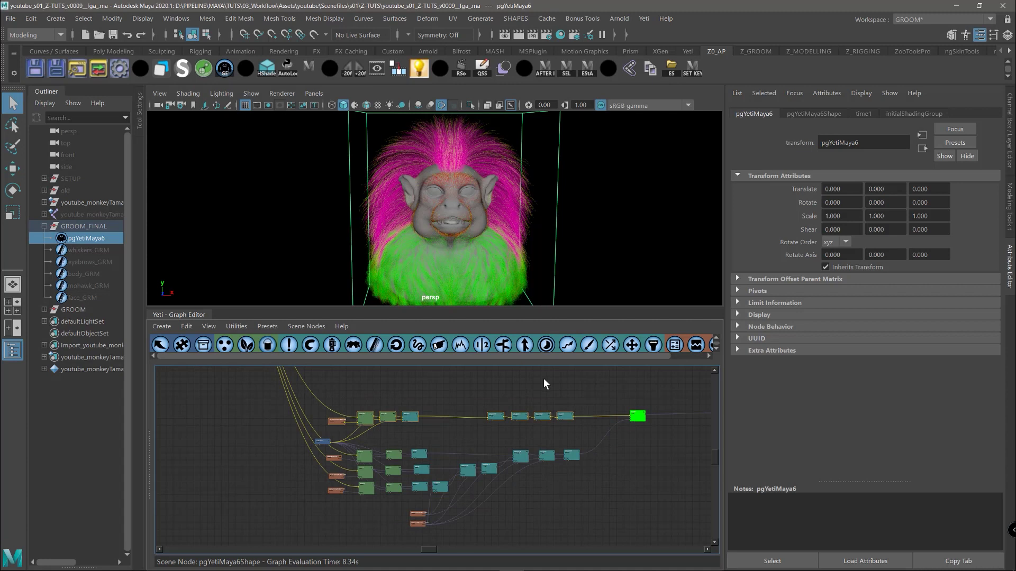
alt+middle_drag(545, 380, 582, 497)
drag(577, 518, 347, 458)
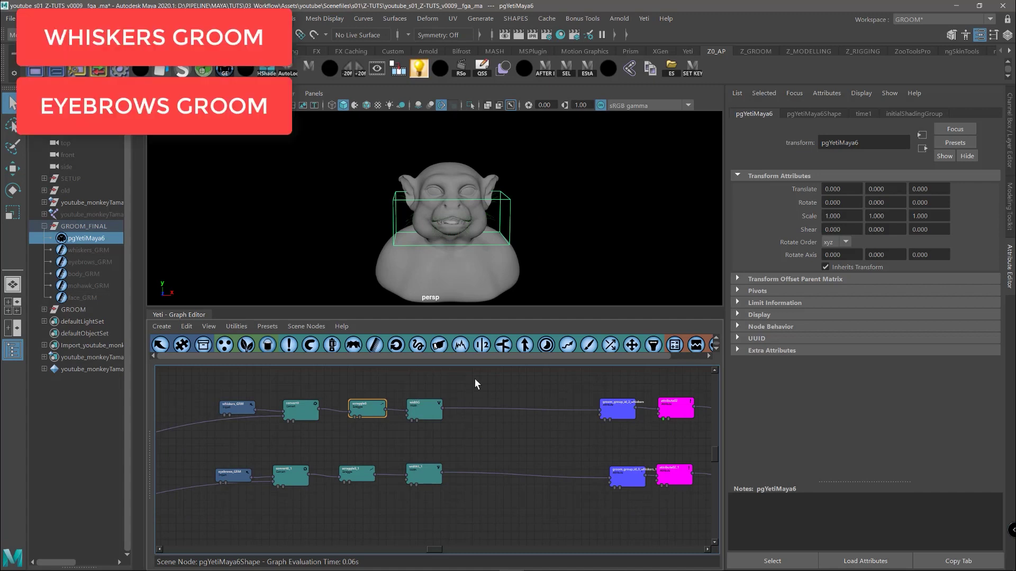
Check the whiskers_GRM import node's parameters and the guide groom it references, and return to the pgYetiMaya6 graph.
click(235, 409)
double_click(237, 408)
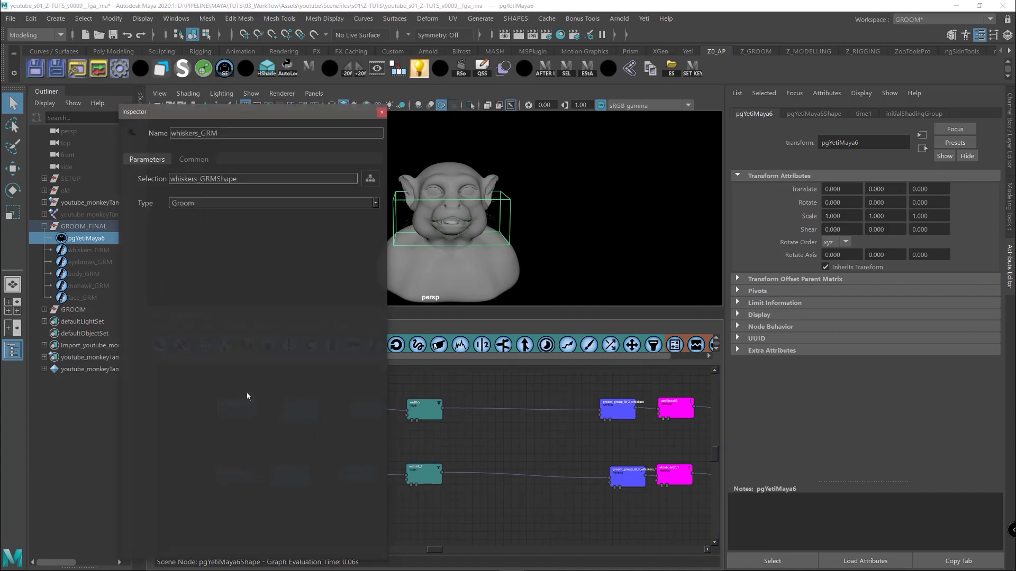
click(382, 114)
click(83, 249)
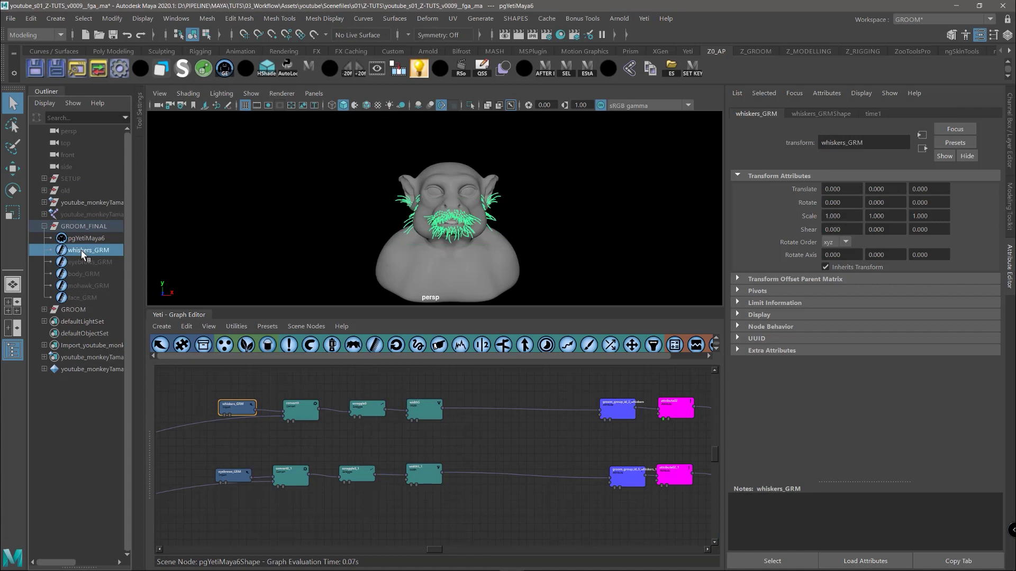
click(87, 237)
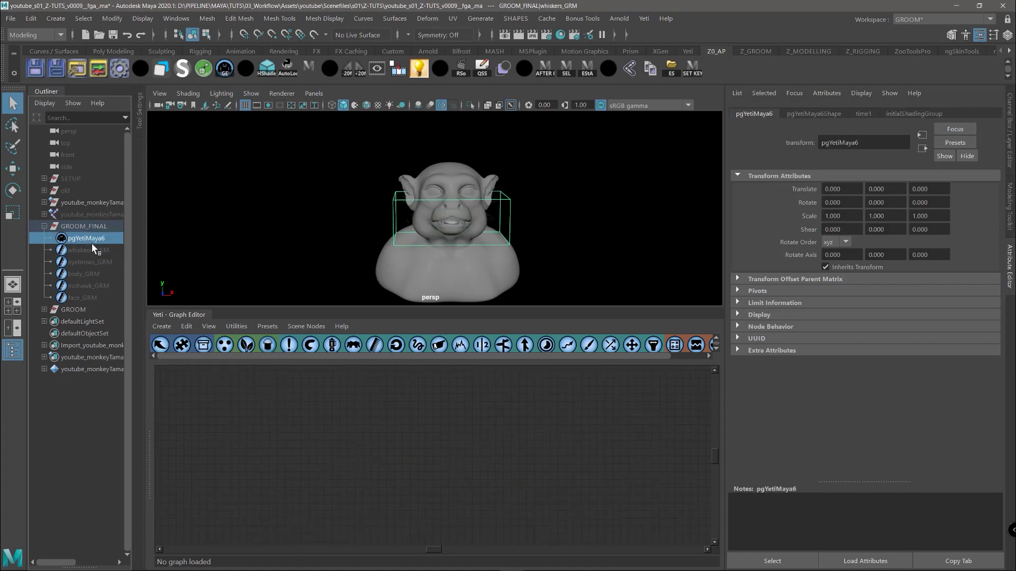
Preview the whiskers branch node by node up to its width node and examine the strands around the mouth.
double_click(303, 408)
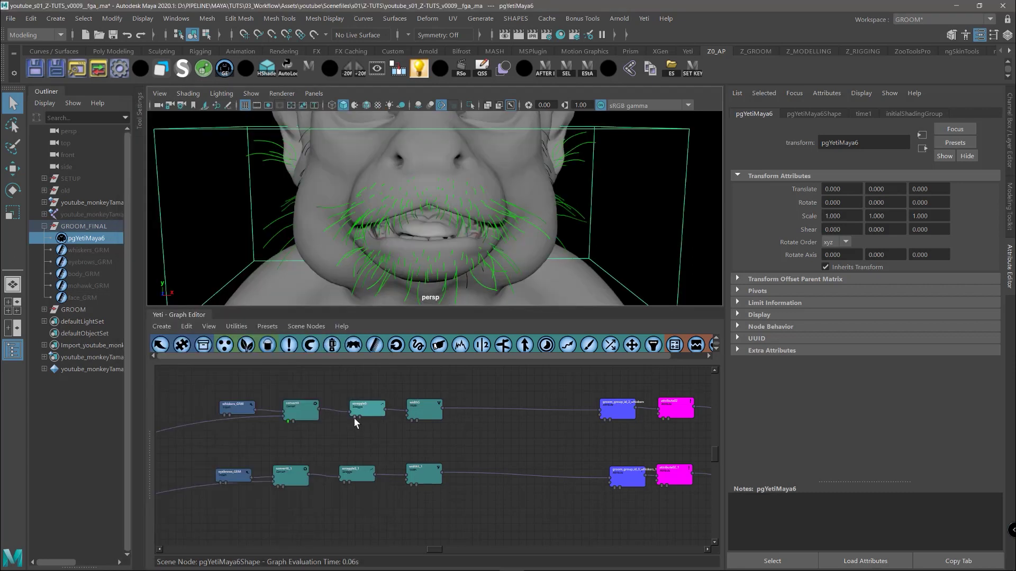
click(354, 417)
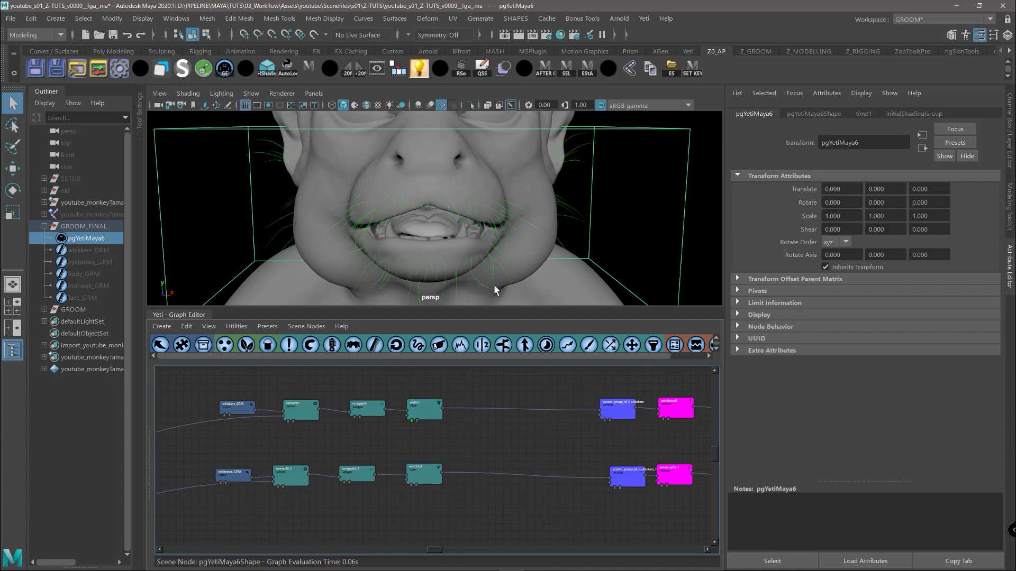
alt+drag(492, 265, 428, 236)
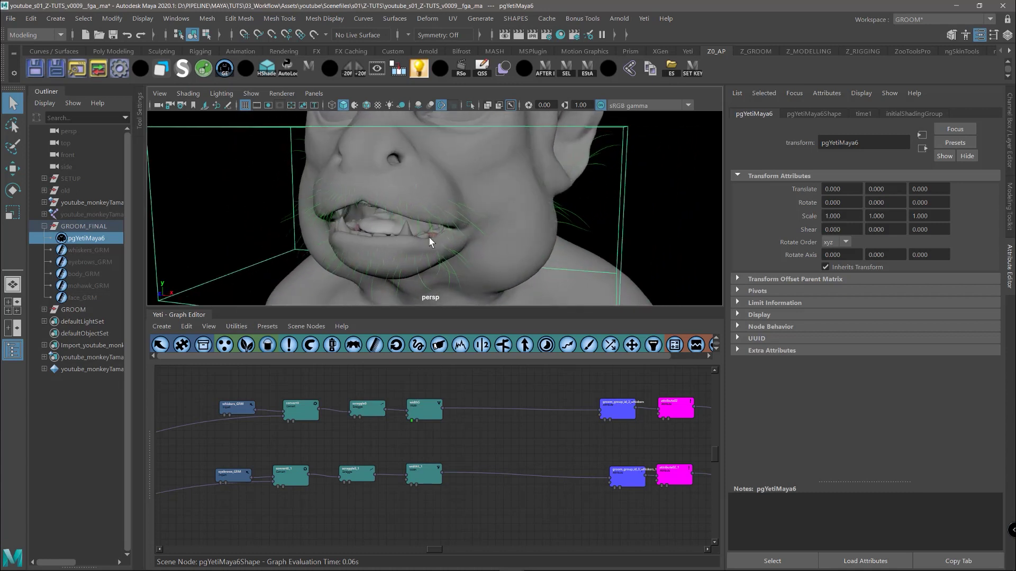
Open the parameters of the groom_group_id_3_whiskers attribute node.
click(613, 408)
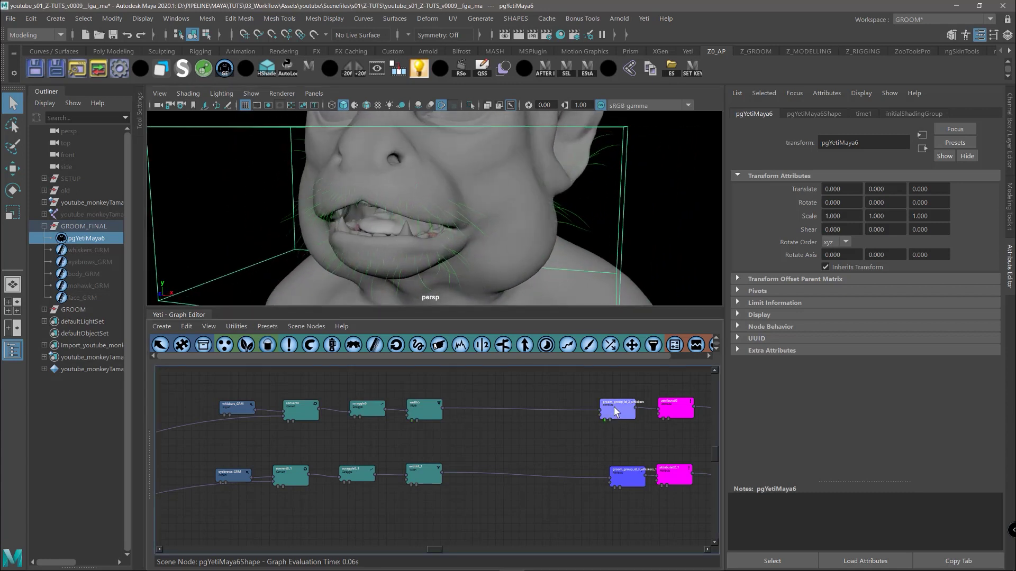
double_click(617, 408)
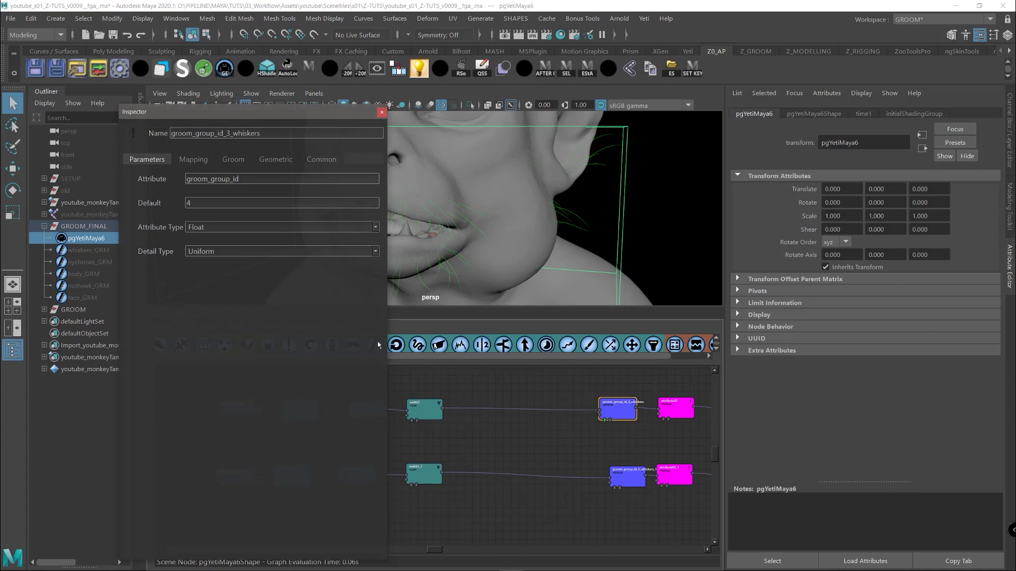
Check the parameters of the whiskers branch's attribute02 shaderID node and close the inspector.
double_click(672, 409)
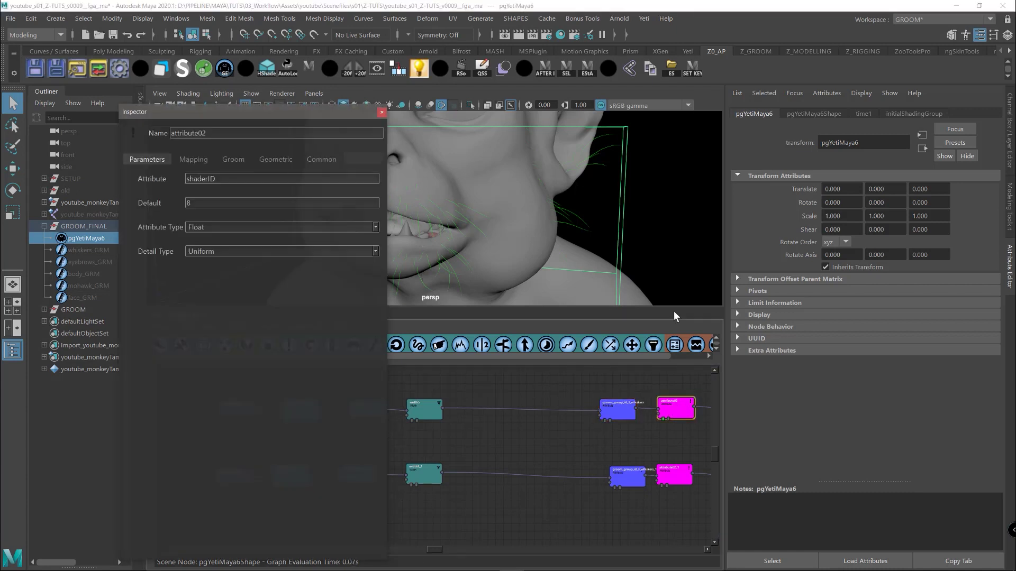
click(381, 114)
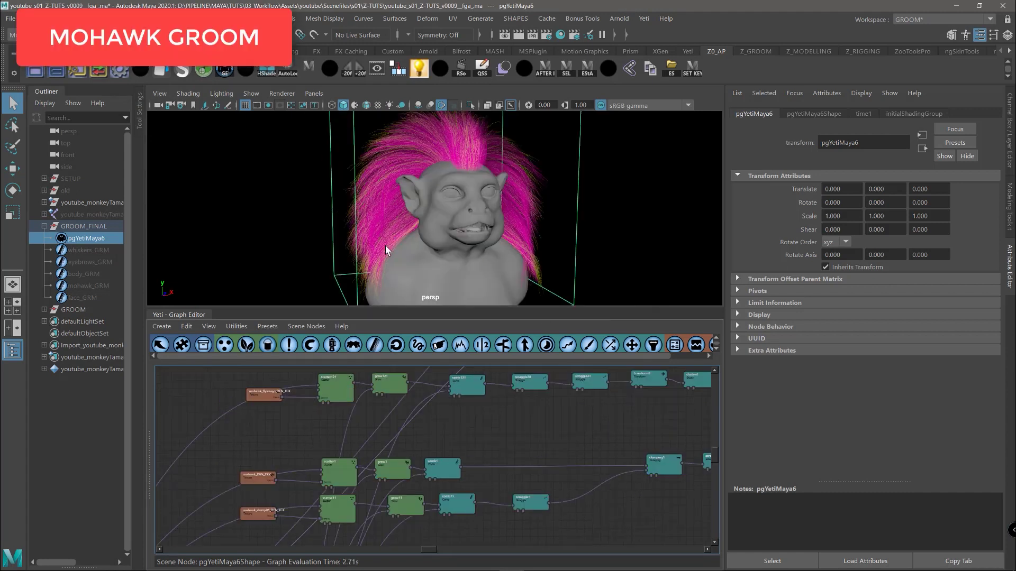
Highlight the mohawk groom's upper flyaways chain in the node graph.
alt+middle_drag(620, 439, 593, 410)
alt+middle_drag(666, 407, 610, 429)
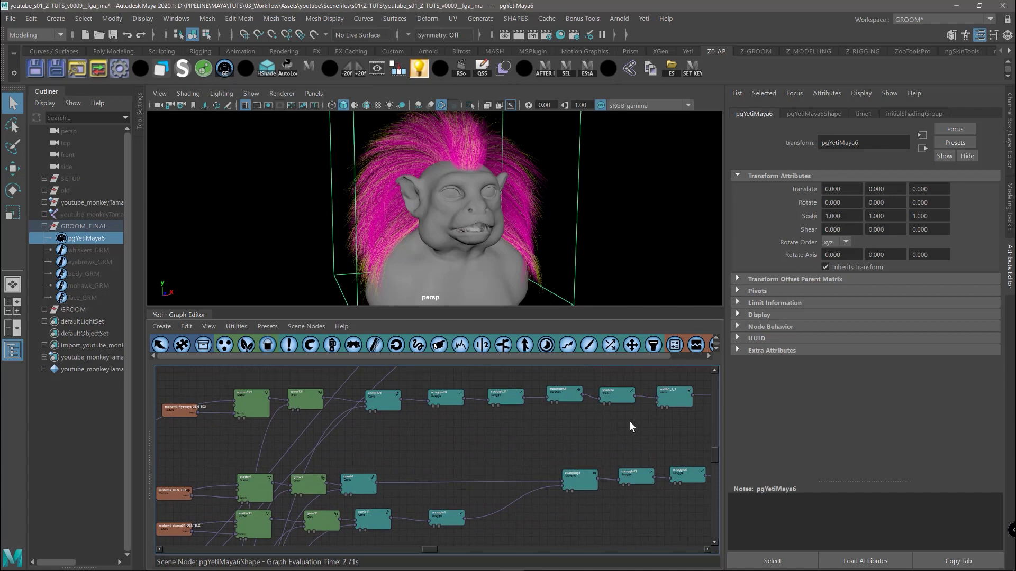
drag(678, 417, 158, 374)
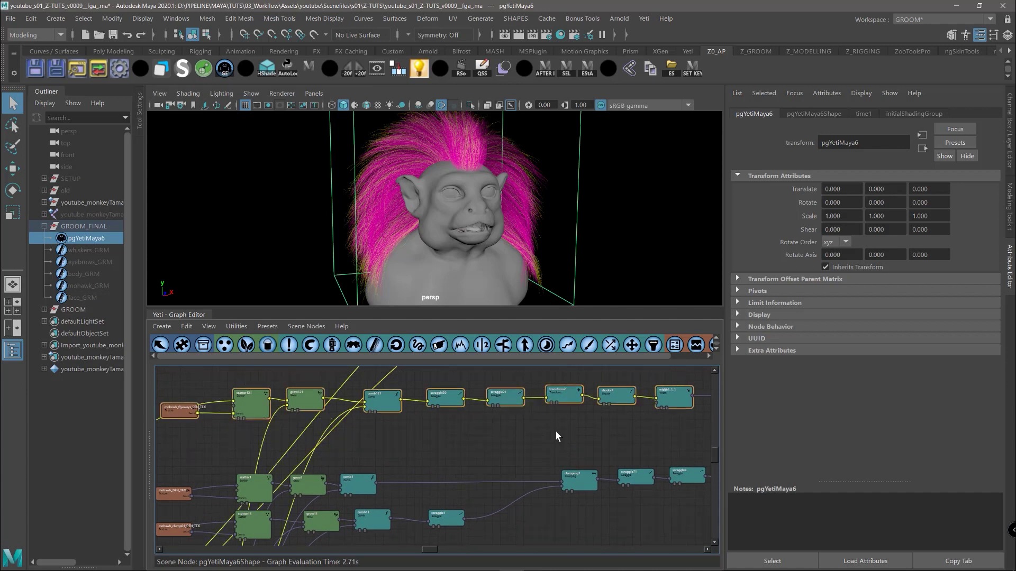
middle_drag(556, 431, 598, 397)
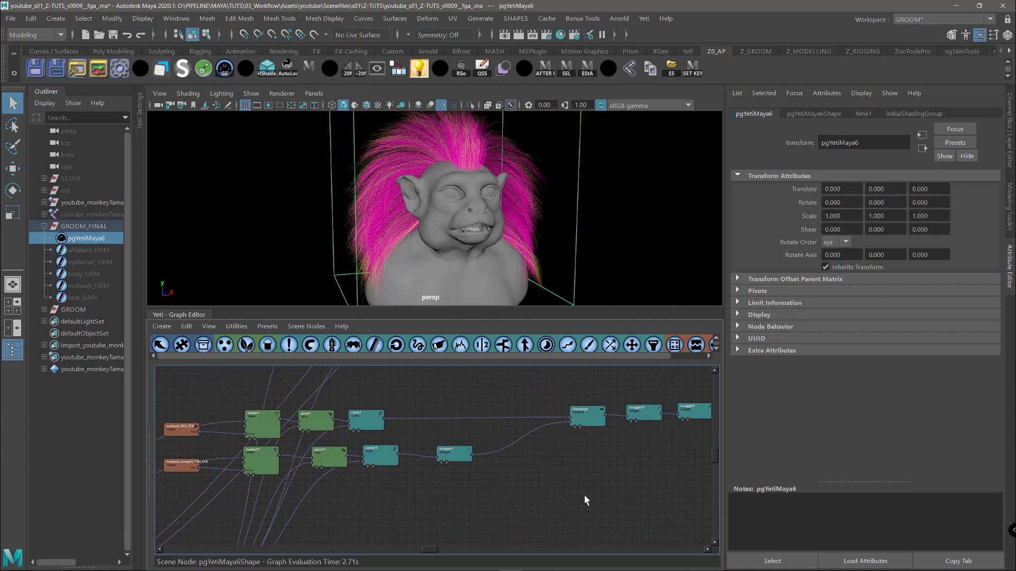
Examine the mohawk's base and clump rows, from their density textures through the scatter, grow, comb and scraggle nodes.
drag(470, 488, 236, 455)
drag(497, 513, 439, 500)
middle_drag(636, 462, 670, 392)
scroll(582, 436, up, 2)
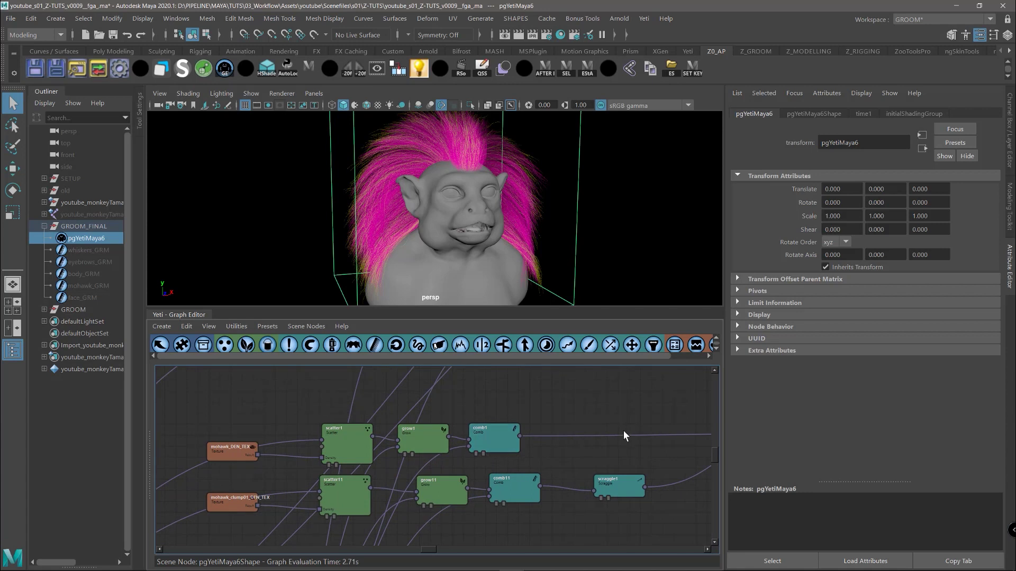
middle_drag(620, 419, 492, 406)
middle_drag(625, 399, 529, 416)
middle_drag(402, 454, 606, 416)
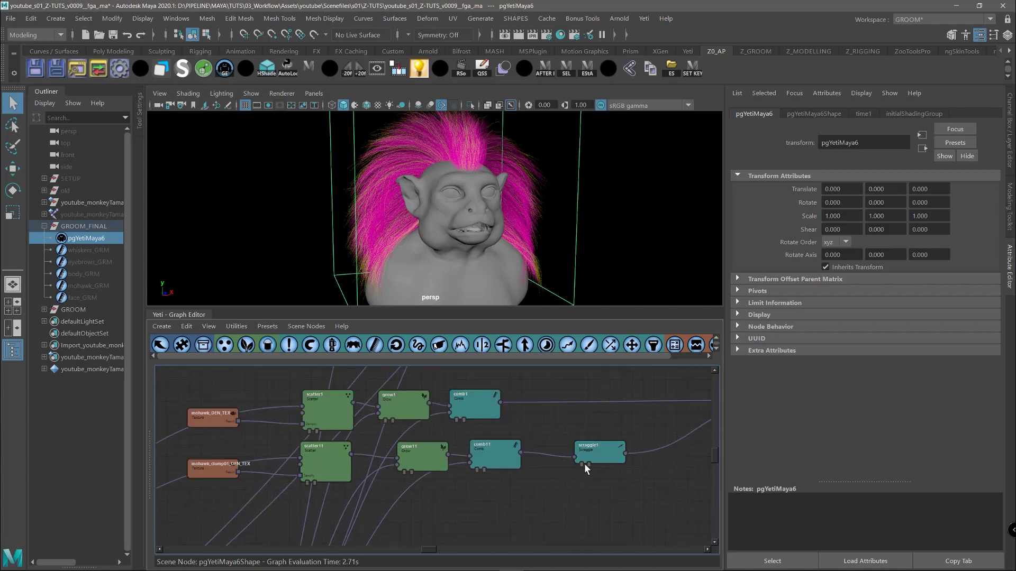
Preview the mohawk up to the clumping1 node, examine the clumped fur around the head, and check the scraggle1 node.
middle_drag(609, 413, 433, 429)
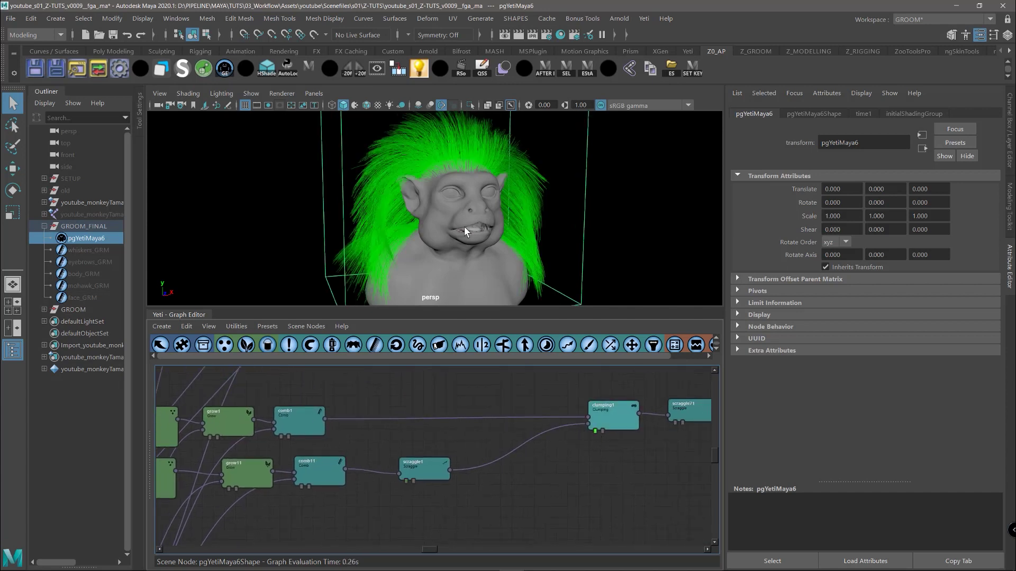
alt+right_drag(415, 207, 485, 233)
alt+middle_drag(486, 233, 512, 266)
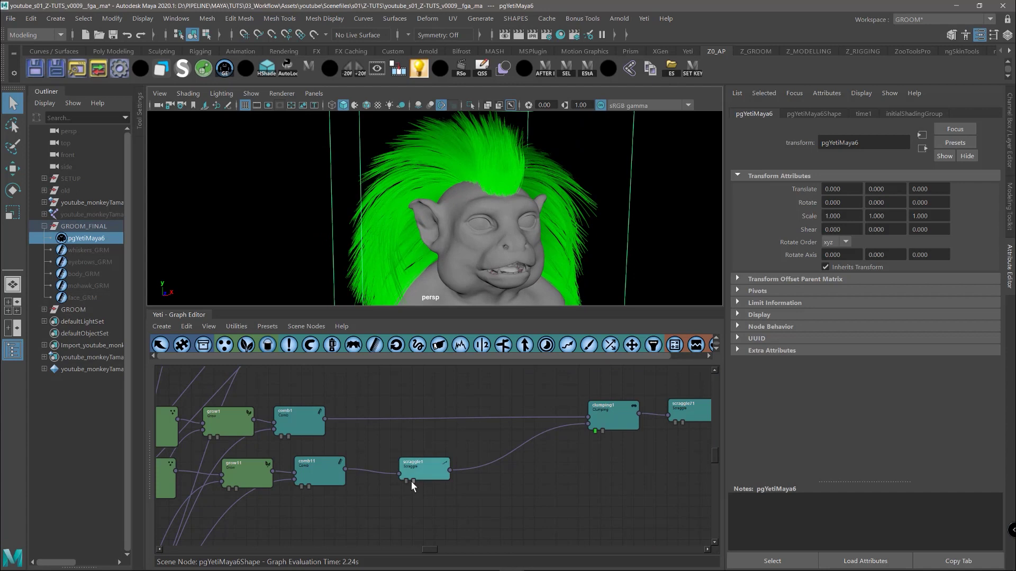
click(414, 482)
click(414, 481)
Open the parameters of scraggle71, preview the mohawk at that node, and examine the fur up close.
middle_drag(592, 469, 341, 489)
double_click(441, 433)
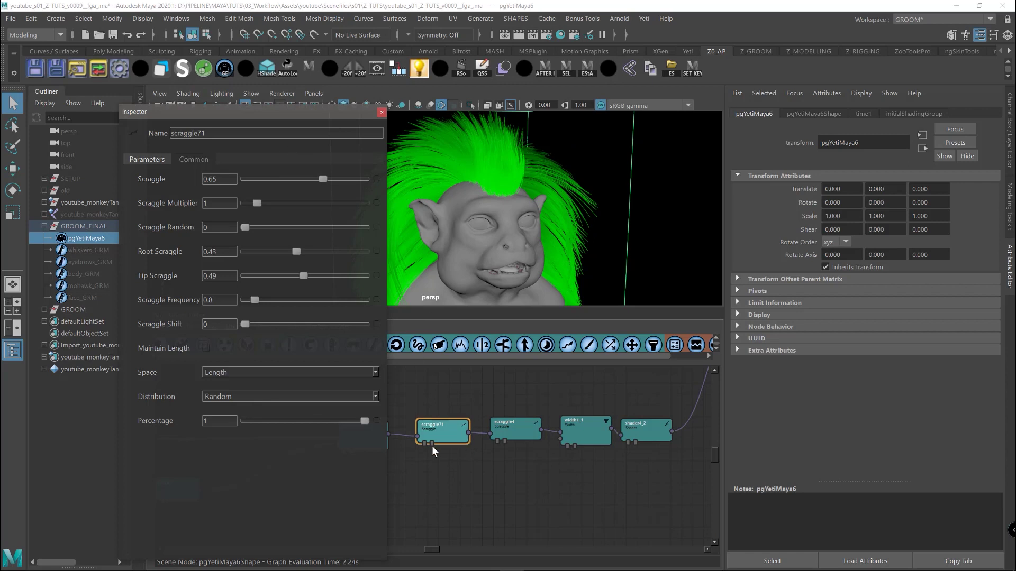
click(425, 443)
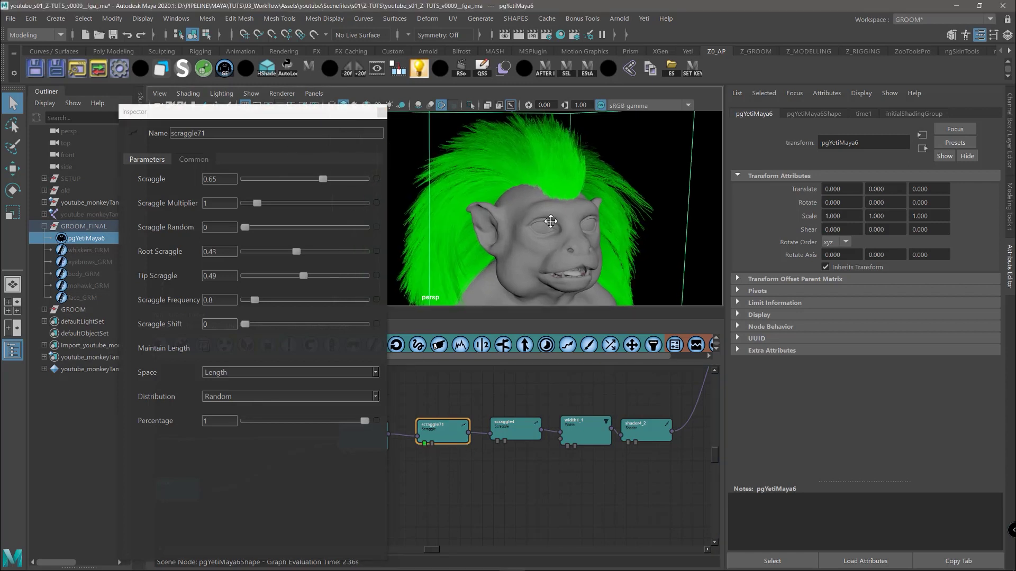
alt+drag(492, 180, 516, 221)
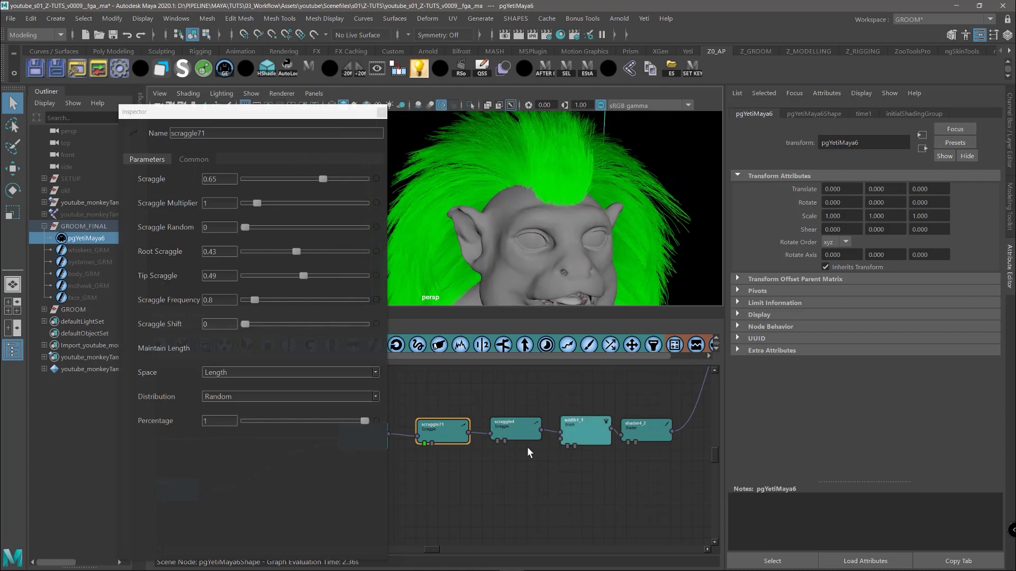
Preview the mohawk at scraggle4 and check the parameters of scraggle4 and shader4_2.
click(497, 441)
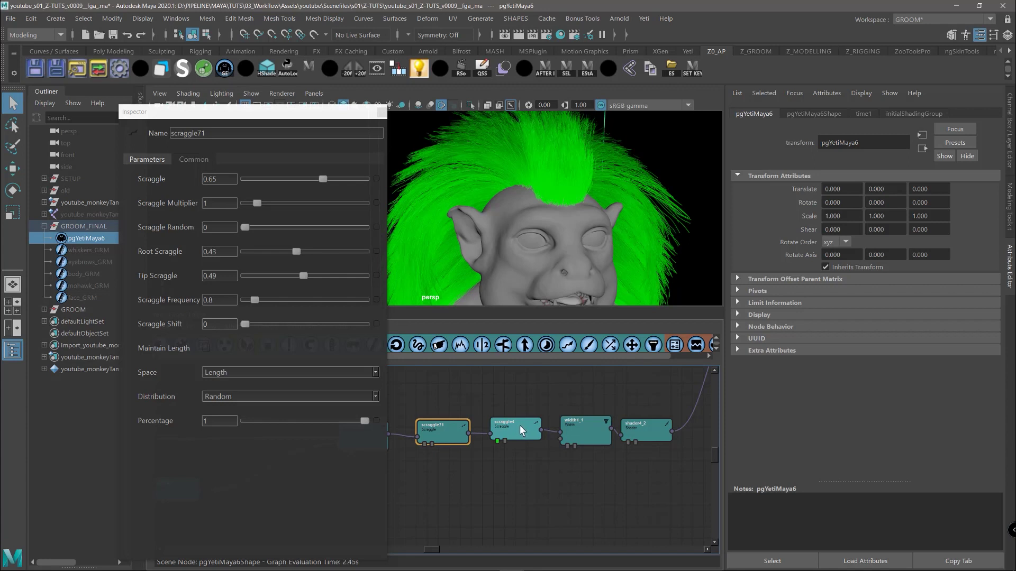
click(523, 429)
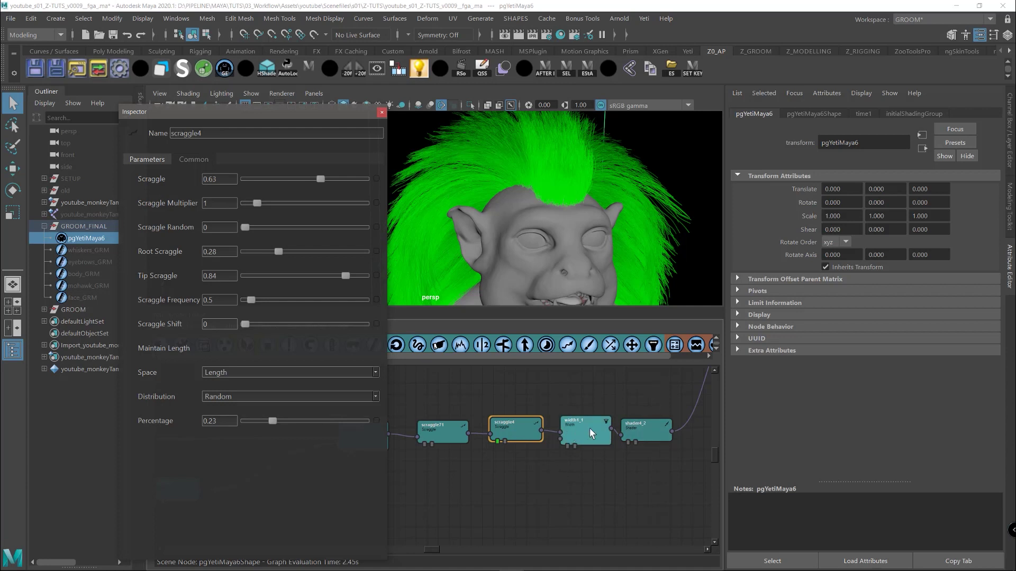
click(645, 433)
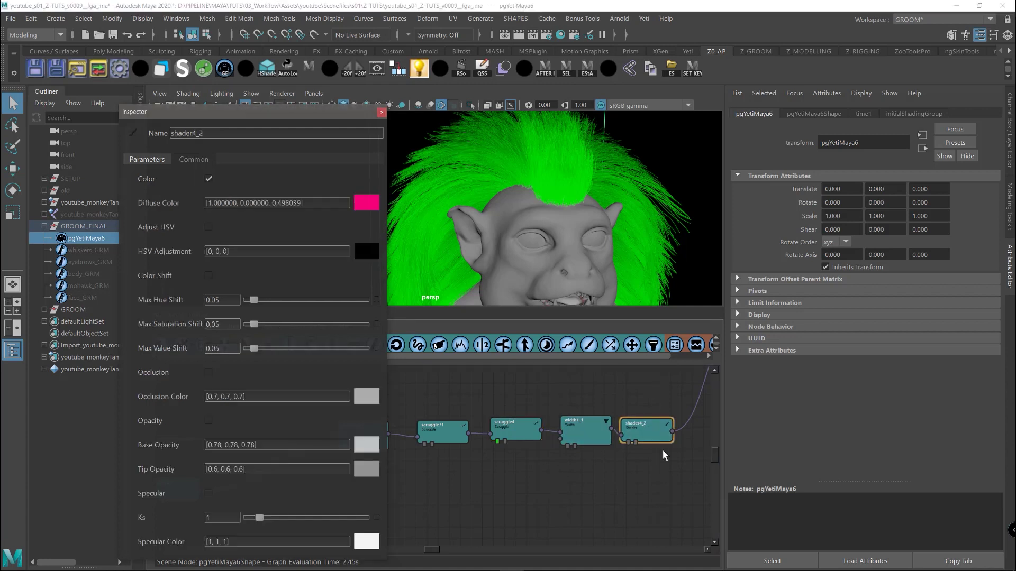
Trace the mohawk graph from its merge node back to the flyaways density texture.
middle_drag(688, 371, 495, 458)
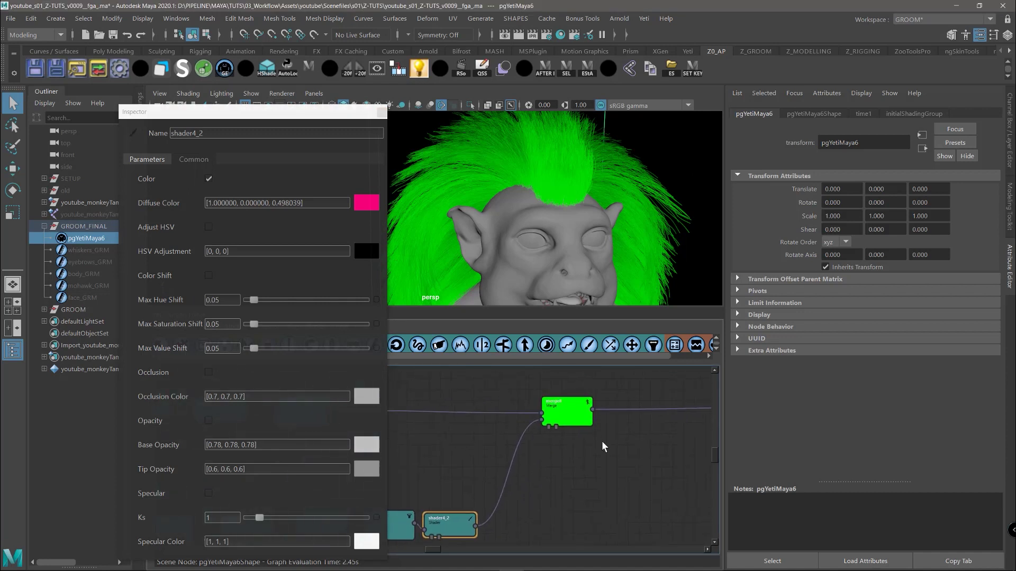
middle_drag(622, 452, 701, 439)
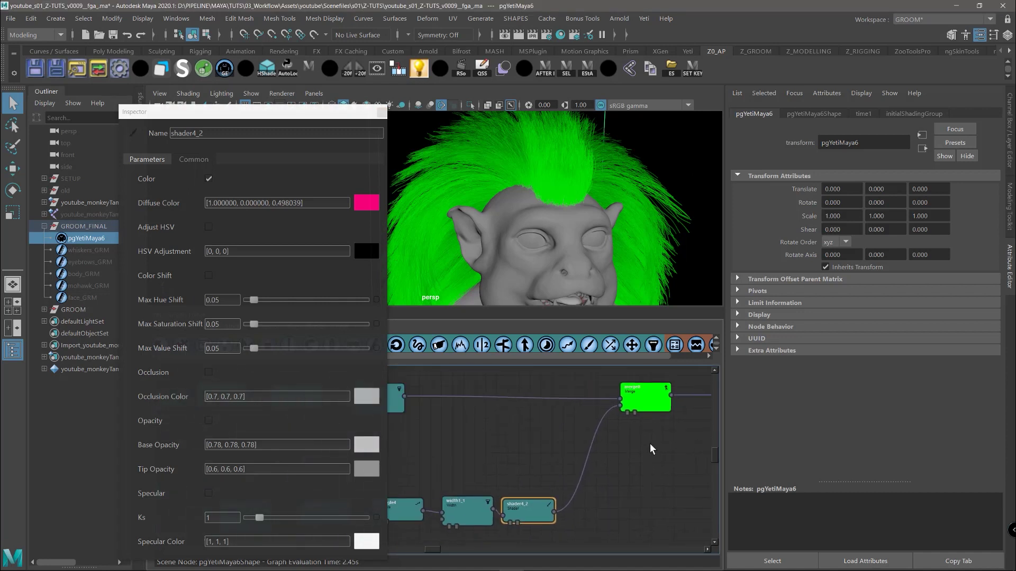
middle_drag(507, 452, 464, 468)
middle_drag(580, 447, 650, 415)
middle_drag(529, 447, 703, 439)
middle_drag(489, 439, 714, 445)
middle_drag(471, 449, 748, 449)
middle_drag(540, 450, 655, 444)
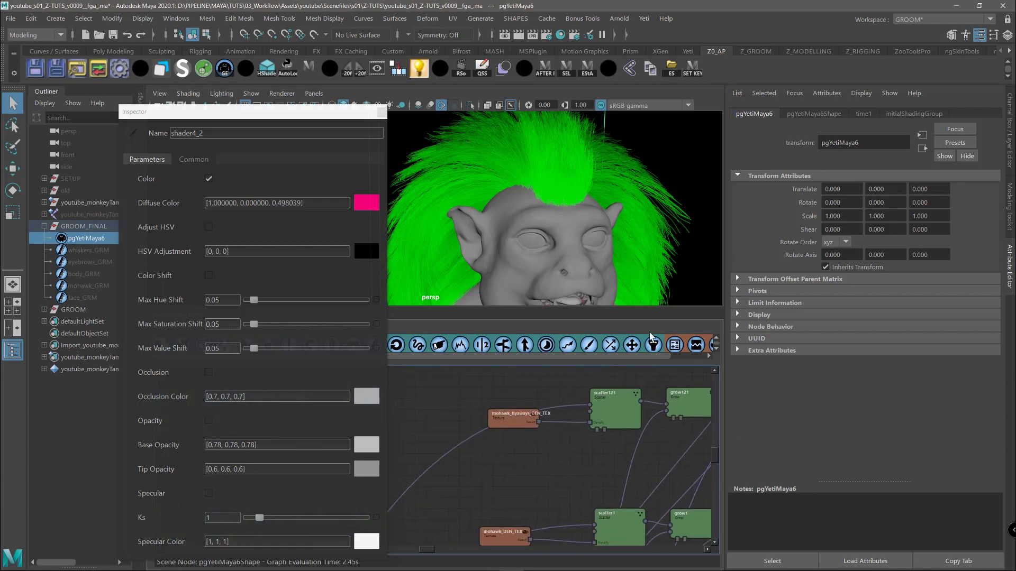
Close the inspector and examine the flyaways chain's scatter121, grow121 and comb121 connections.
click(385, 113)
middle_drag(575, 478, 311, 487)
middle_drag(707, 468, 559, 466)
middle_drag(487, 465, 585, 459)
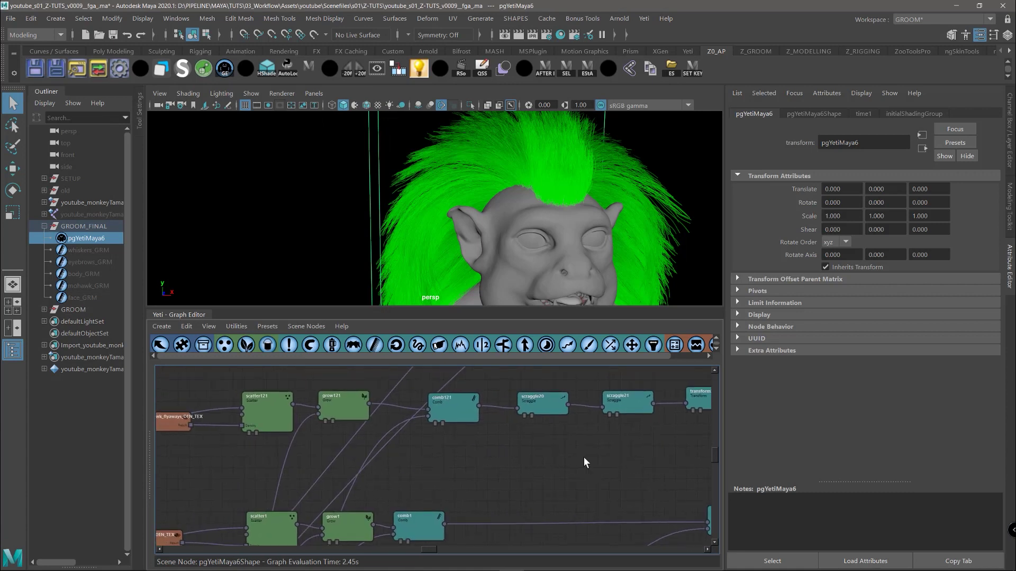
drag(258, 454, 360, 453)
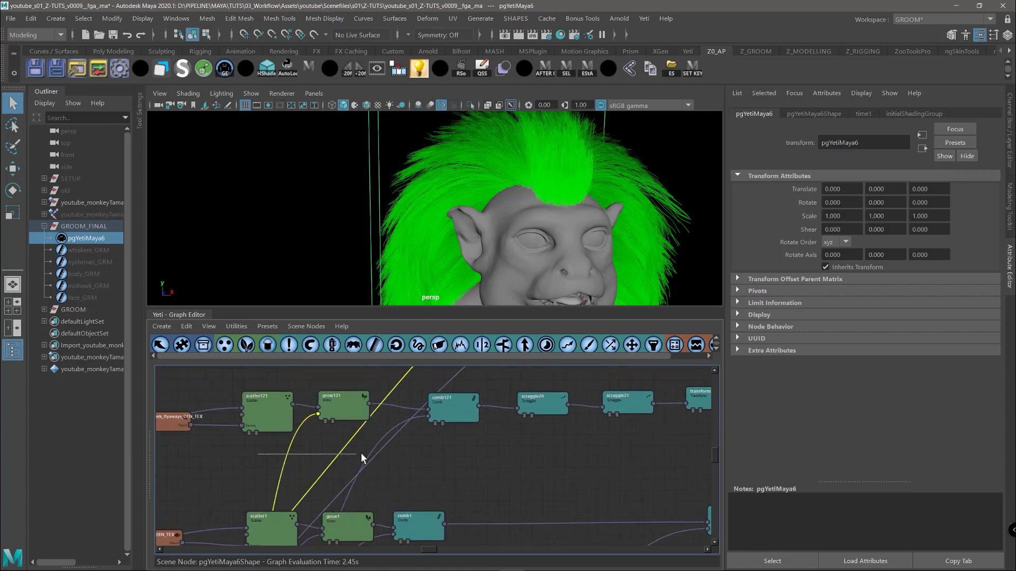
Check the parameters of the flyaways chain's transform2 node and examine the rest of the mohawk branch.
middle_drag(610, 451, 486, 453)
drag(400, 439, 514, 419)
middle_drag(630, 435, 476, 453)
double_click(438, 418)
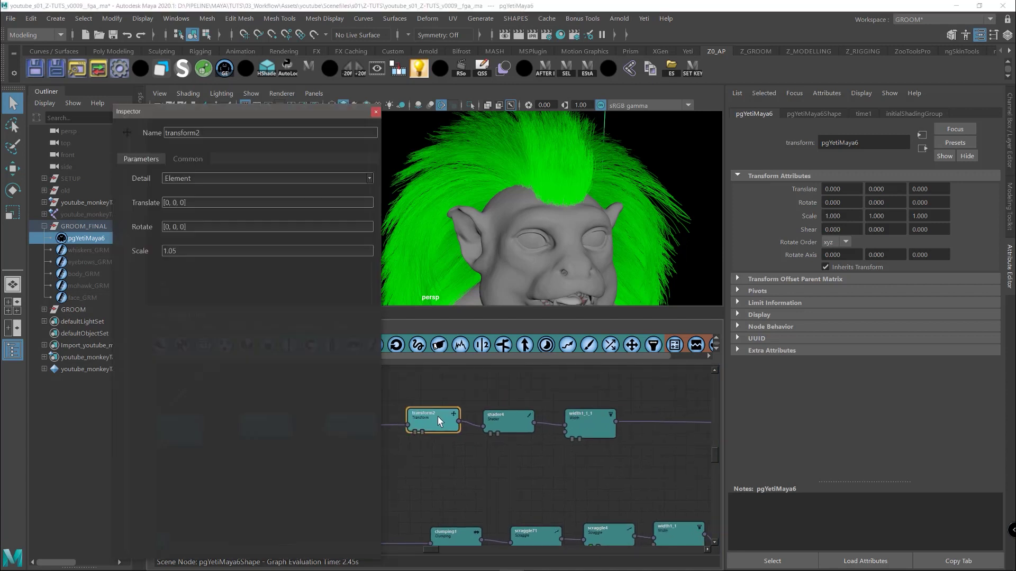
click(376, 113)
middle_drag(621, 454, 292, 441)
middle_drag(580, 420, 540, 424)
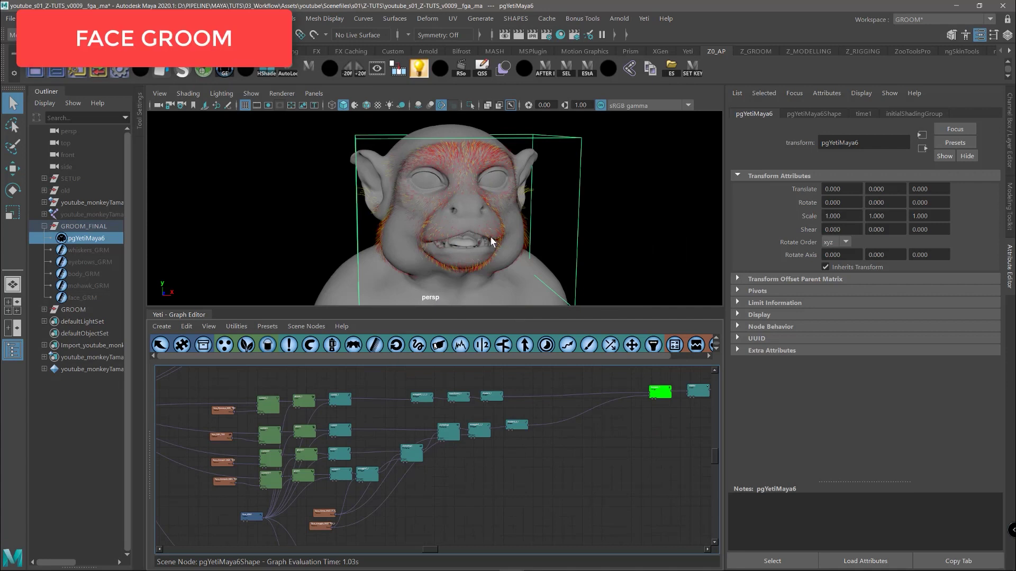
Examine the face groom's node graph, highlighting the upper flyaways chain and the multi-layer clumped branch below it.
middle_drag(455, 502, 544, 476)
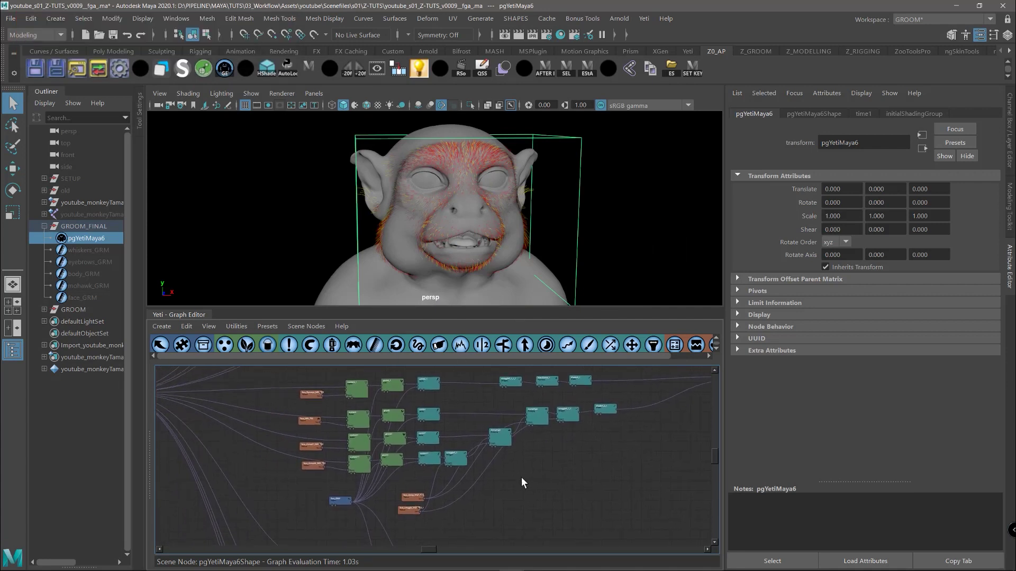
alt+middle_drag(503, 469, 484, 485)
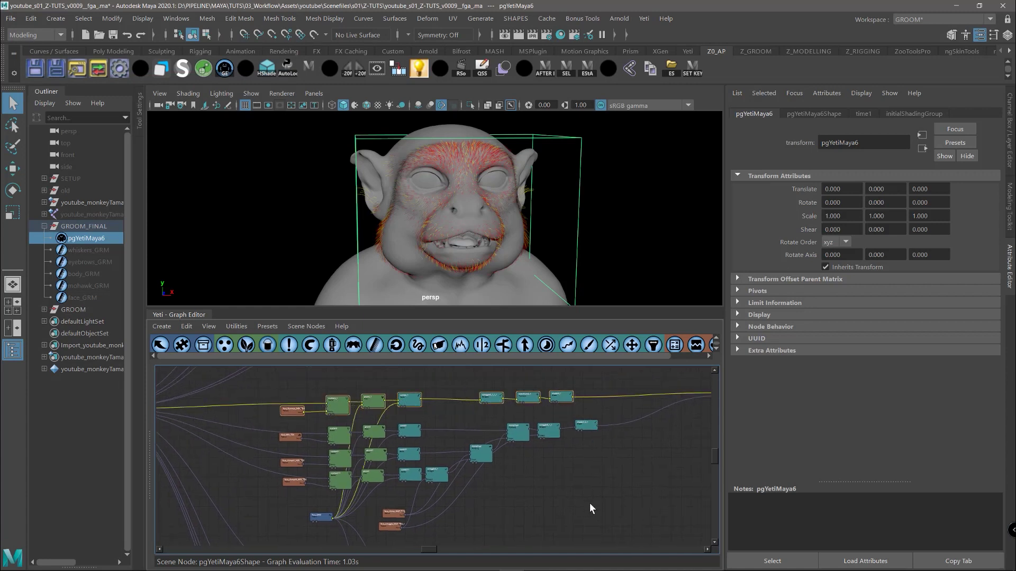
drag(594, 539, 233, 439)
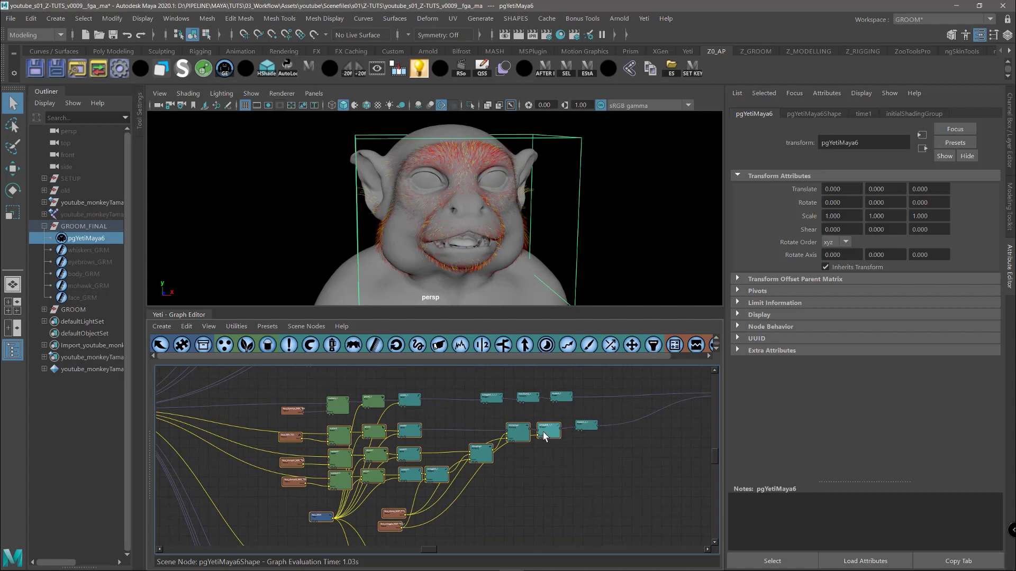
click(518, 485)
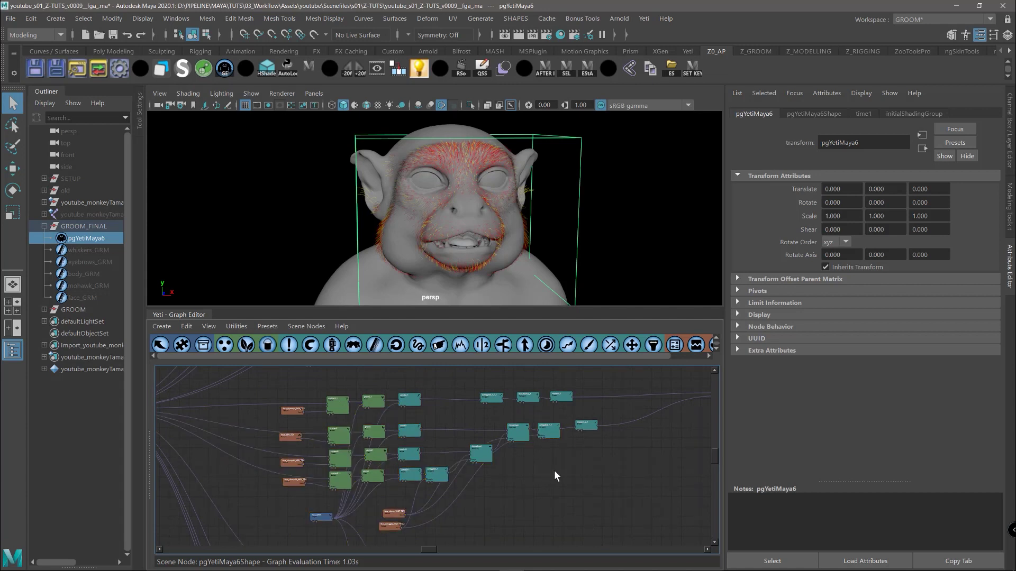
Highlight the face groom's base row through its clumping and shader nodes, plus the two clump rows beneath it.
scroll(520, 480, up, 5)
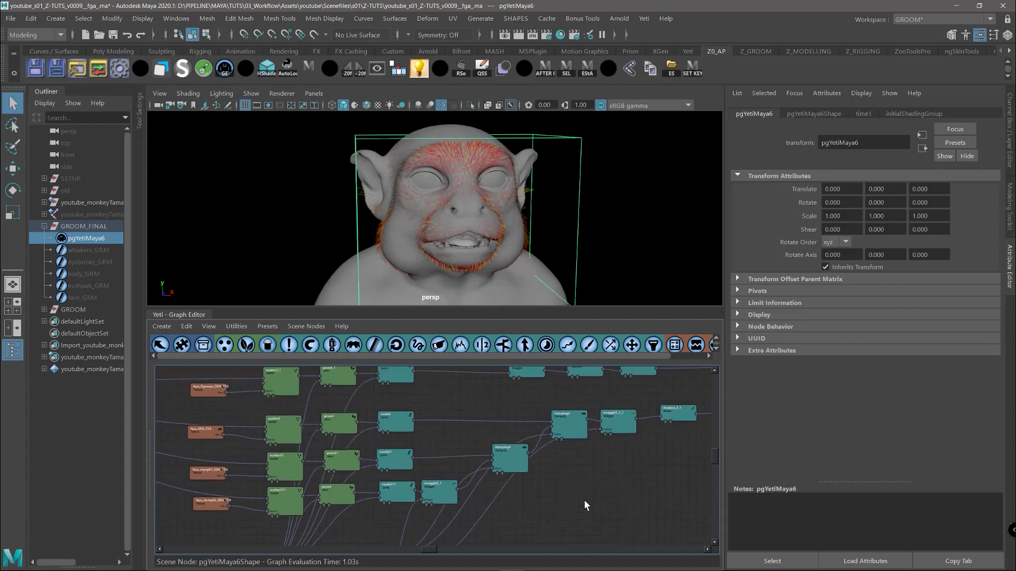
scroll(583, 499, down, 1)
drag(219, 420, 471, 448)
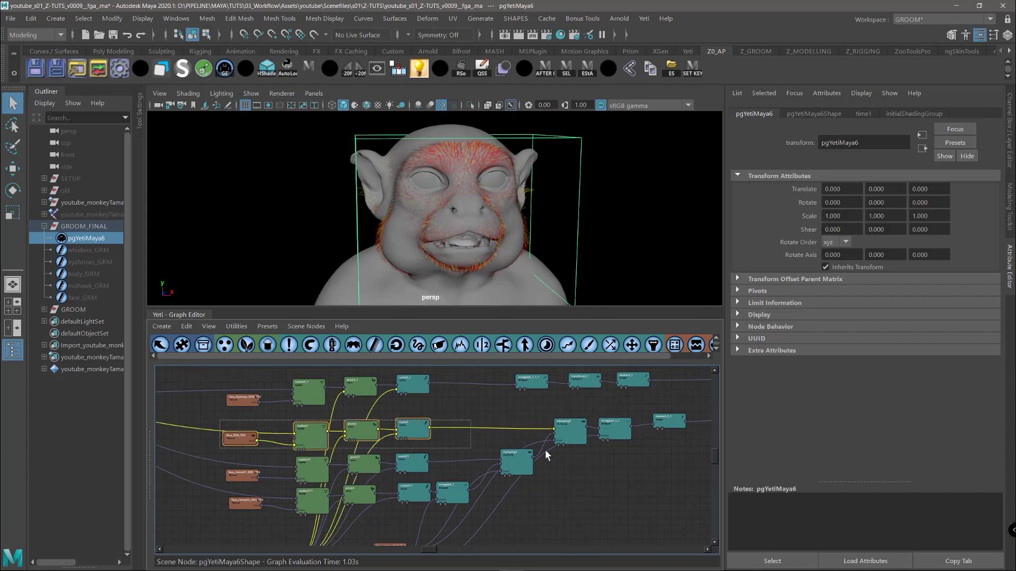
drag(545, 451, 679, 438)
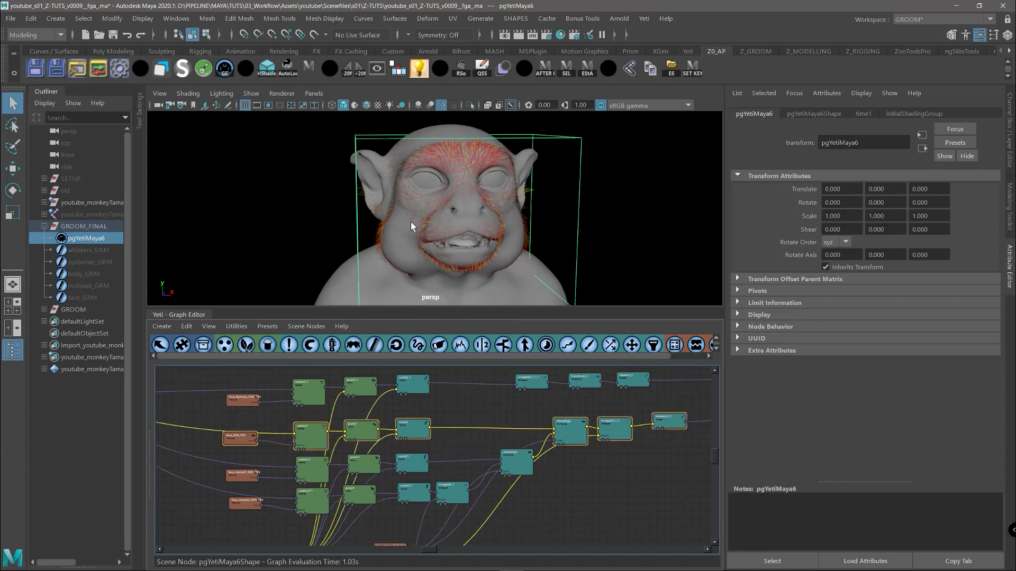
drag(564, 472, 233, 461)
drag(553, 509, 234, 499)
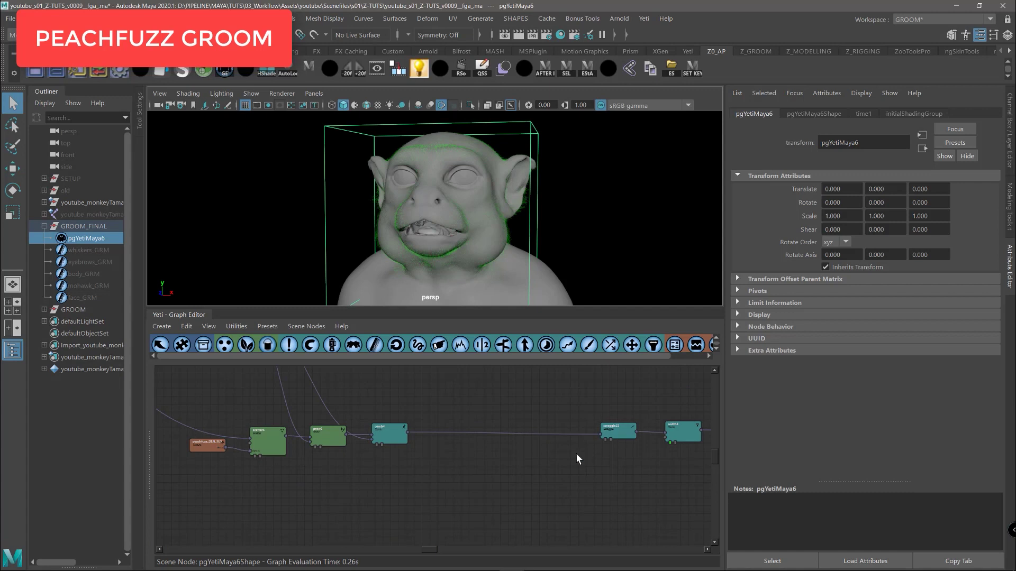
Examine the peachfuzz strands around the eyes up close and shift the branch's scraggle node slightly closer to its comb node.
alt+right_drag(519, 205, 605, 278)
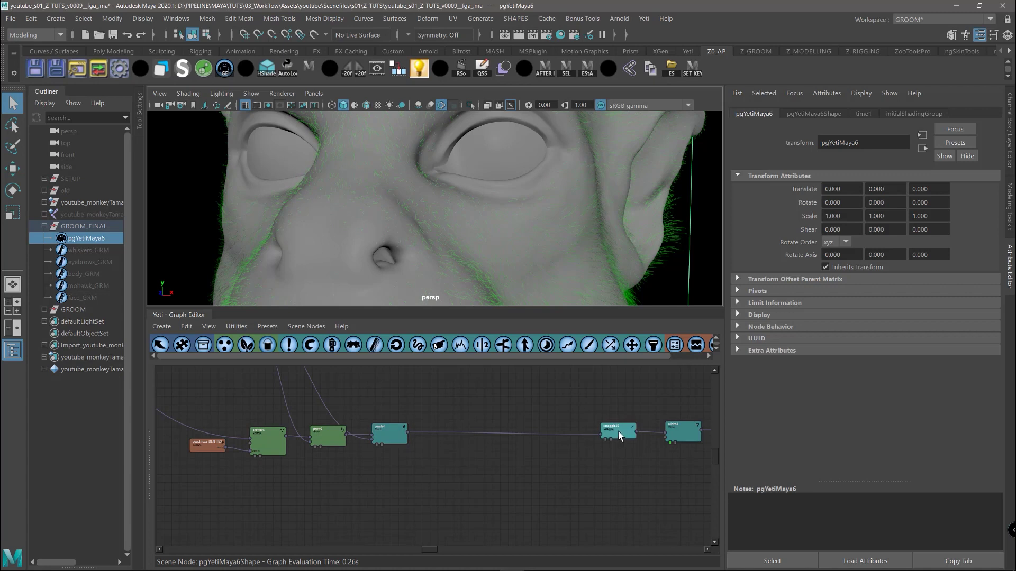
drag(618, 430, 599, 431)
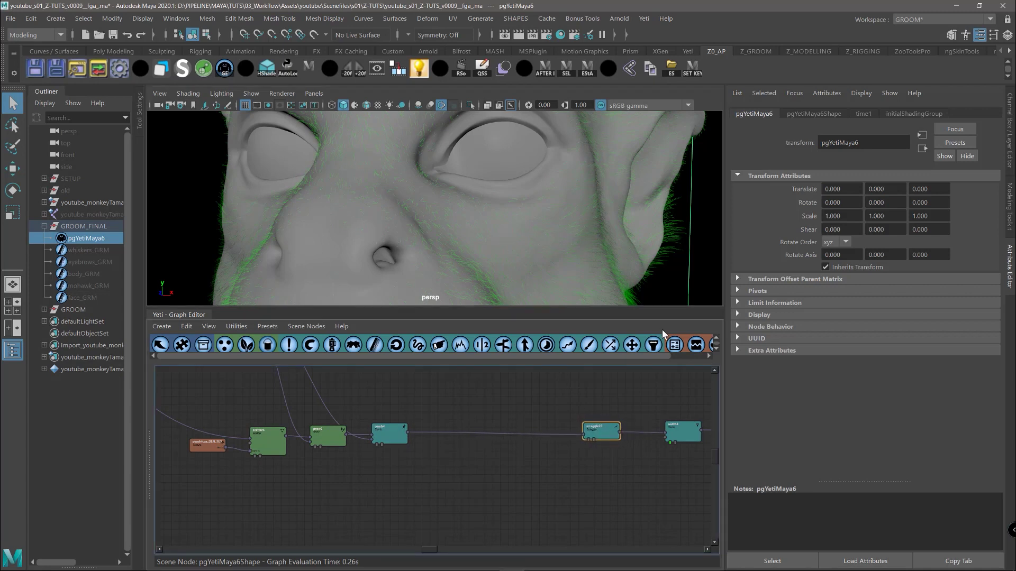
Check the parameters of the peachfuzz branch's groom_group_id_1_face_1 attribute node and close the inspector.
alt+middle_drag(686, 395, 274, 407)
alt+middle_drag(706, 417, 540, 405)
double_click(500, 436)
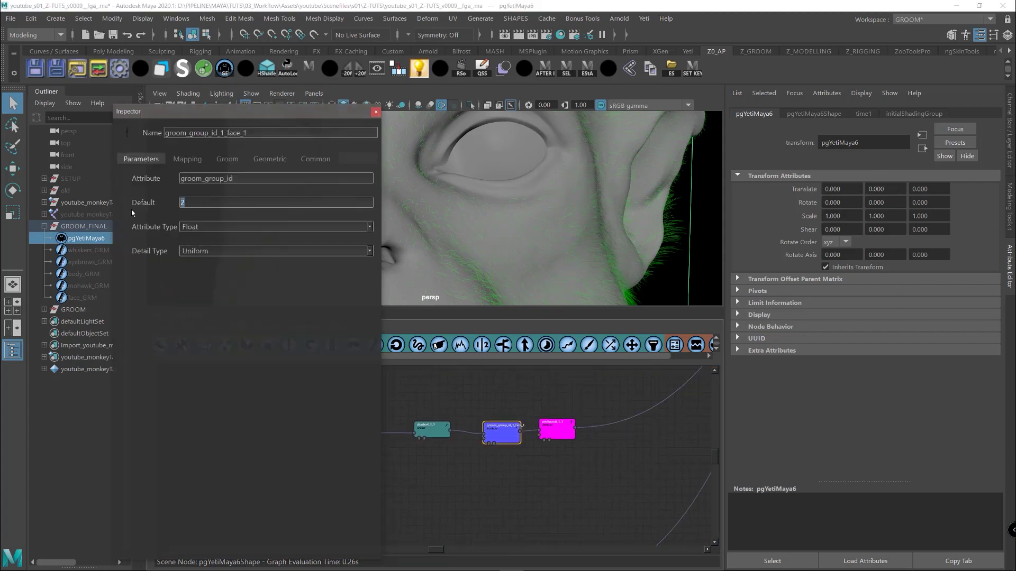
click(375, 114)
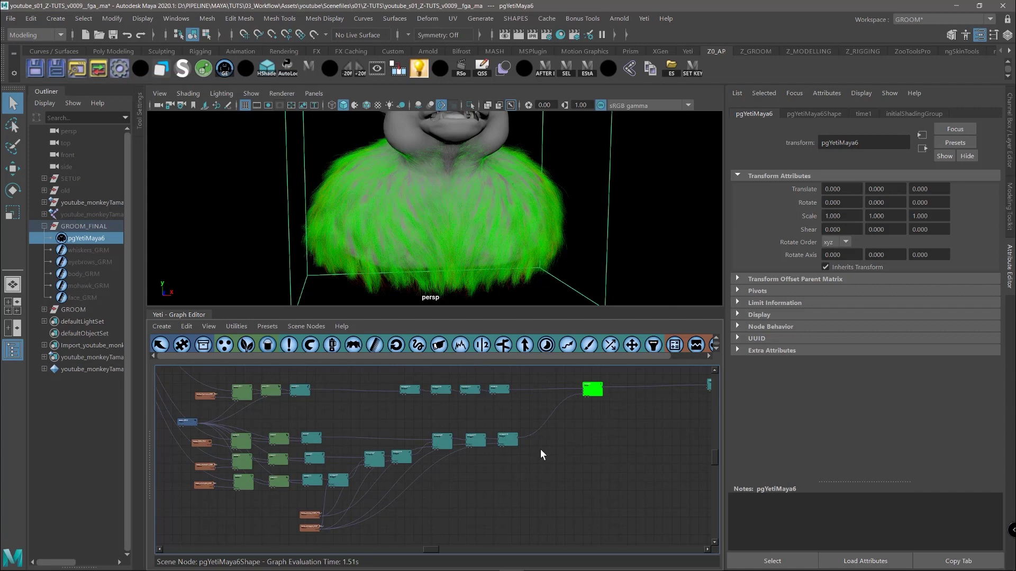
Examine the body groom's node graph, following the clump rows through the shared scraggle and density attributes to the final clumping chain.
middle_drag(508, 528, 561, 491)
alt+right_drag(561, 491, 594, 475)
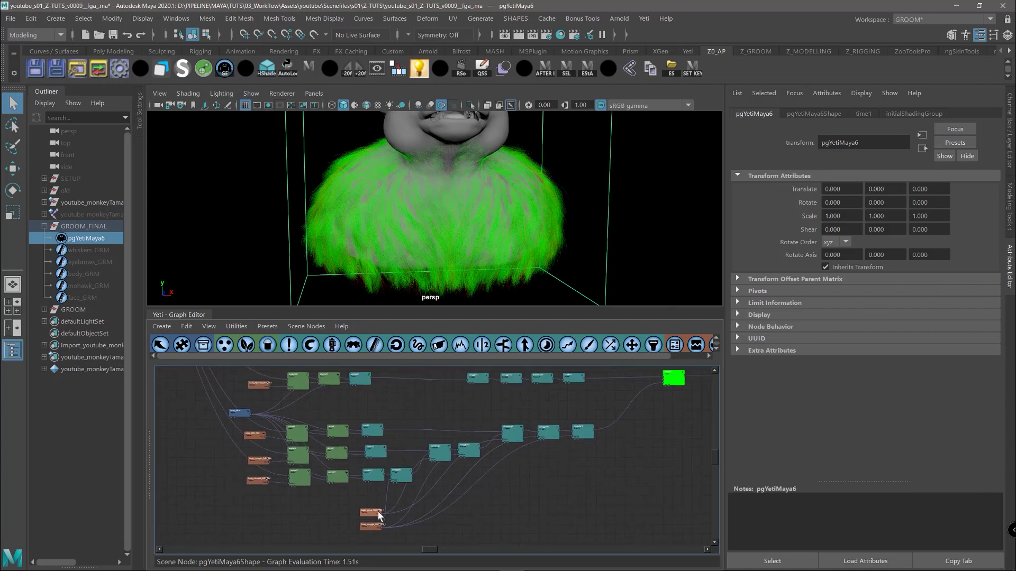
alt+middle_drag(533, 500, 576, 478)
alt+right_drag(520, 485, 552, 478)
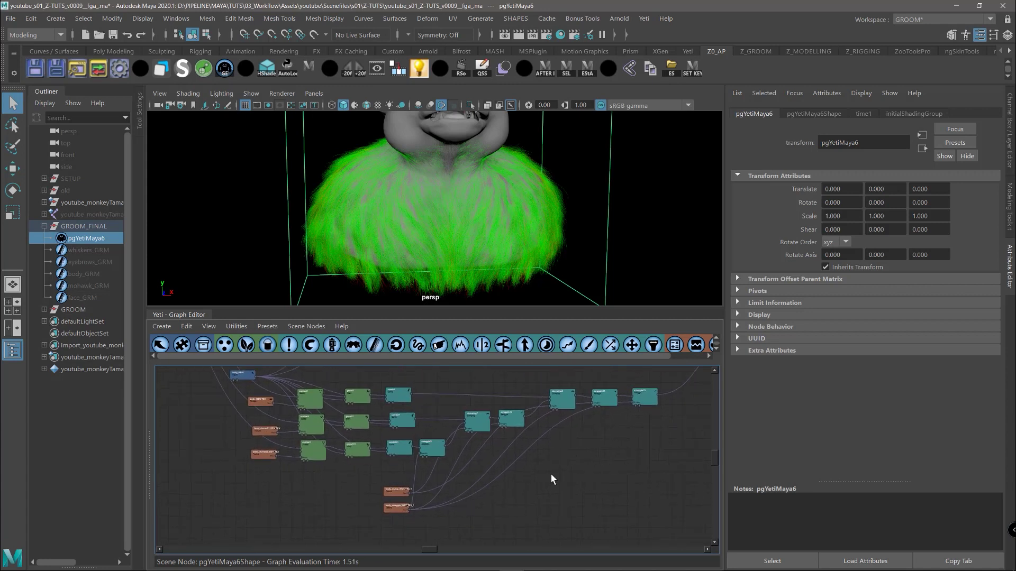
alt+middle_drag(495, 480, 482, 485)
alt+right_drag(416, 505, 476, 492)
drag(361, 521, 576, 459)
alt+middle_drag(628, 445, 493, 465)
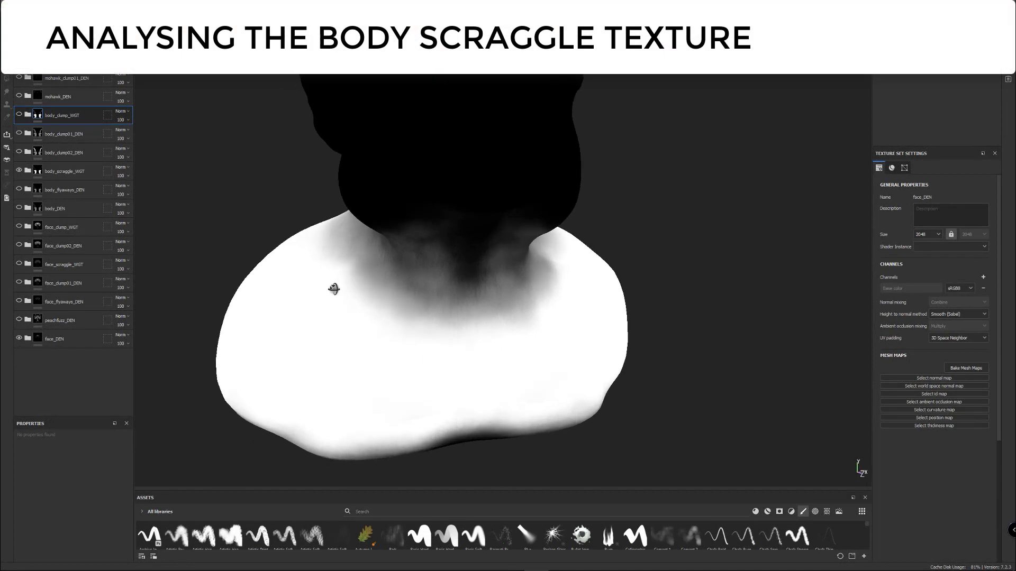
In Substance 3D Painter, examine the monkey's painted body density, clump and scraggle masks from several angles.
alt+drag(333, 289, 304, 284)
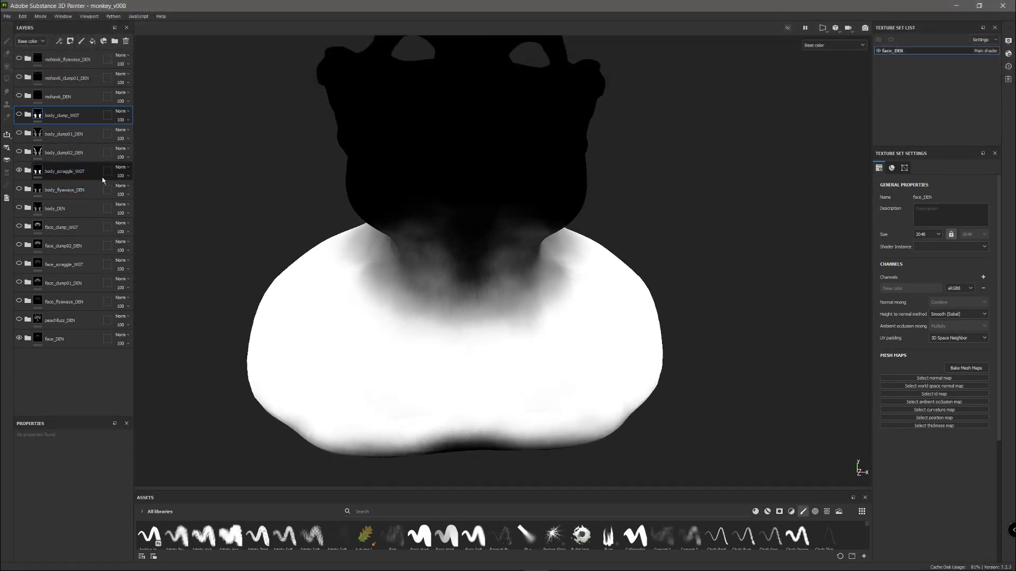
alt+drag(402, 294, 353, 217)
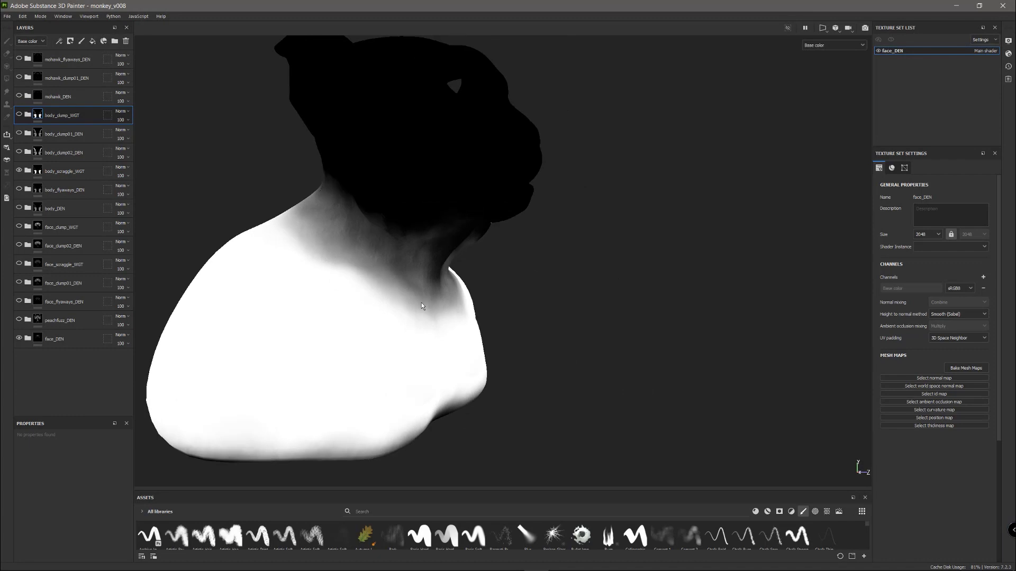
alt+drag(422, 303, 195, 307)
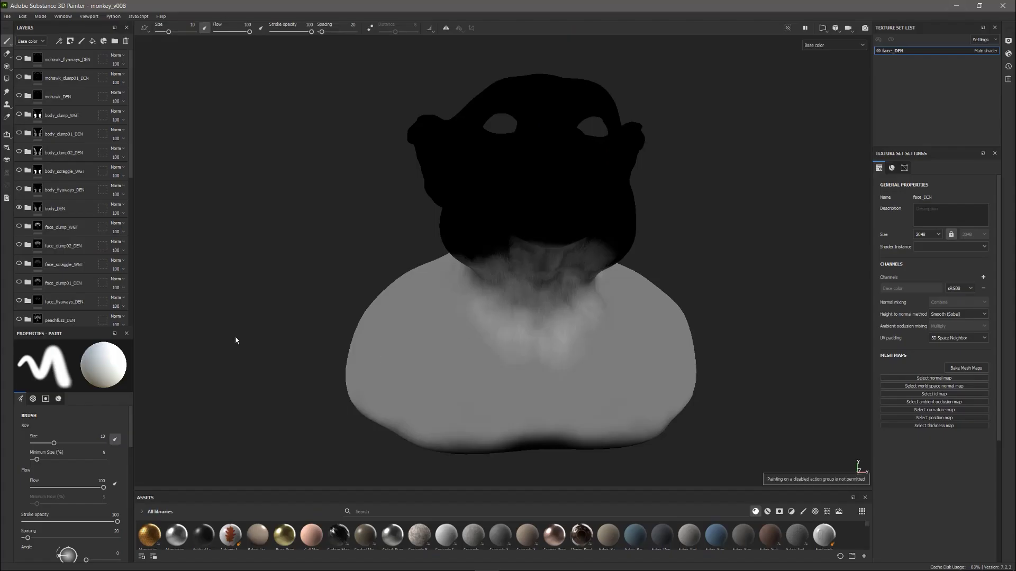
alt+drag(275, 395, 344, 393)
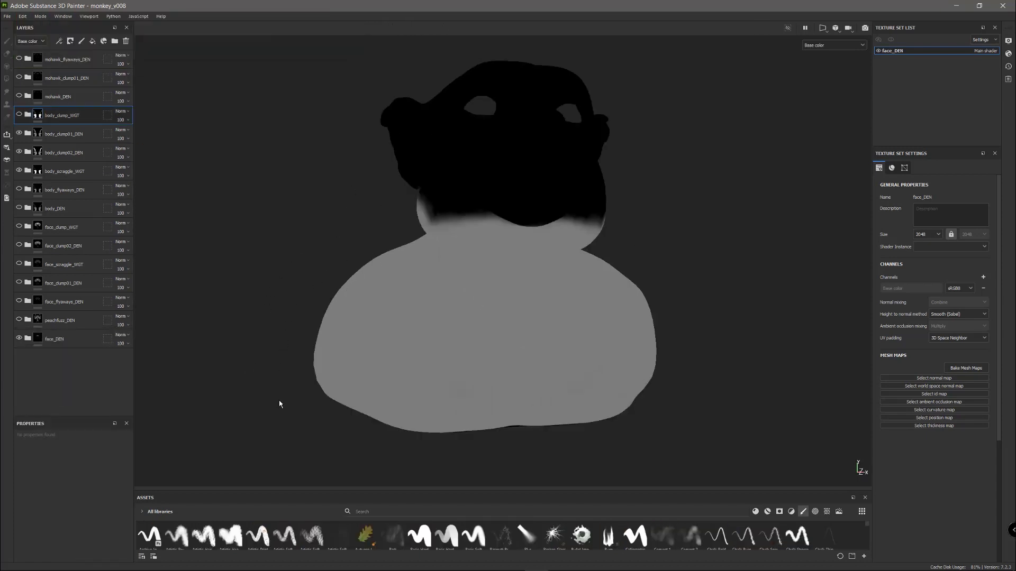
alt+drag(256, 285, 543, 238)
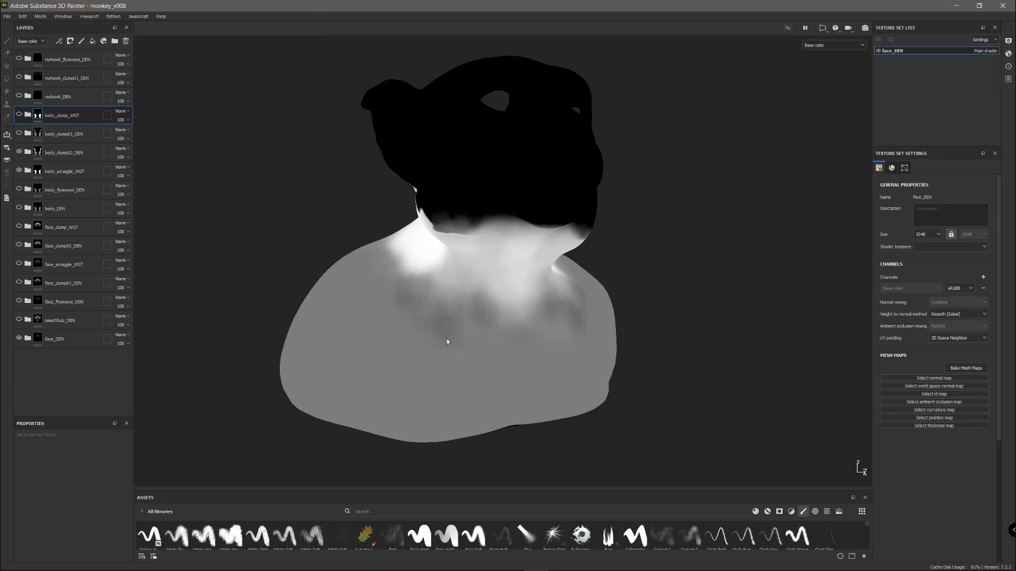
click(361, 204)
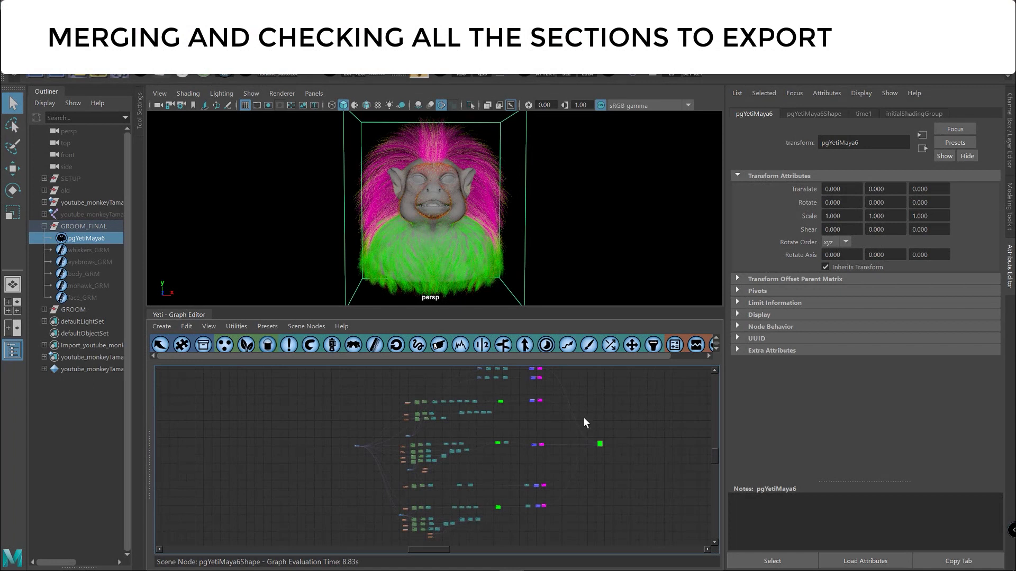
Check the number of inputs on the merge0 node and examine the groom section connections feeding into it.
alt+middle_drag(571, 453, 491, 446)
alt+right_drag(491, 446, 867, 545)
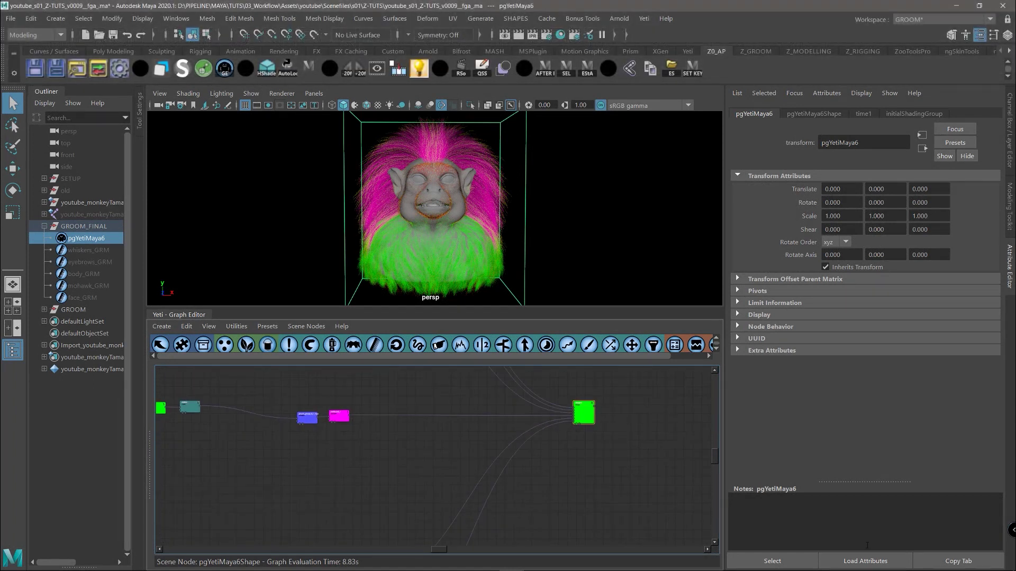
double_click(582, 417)
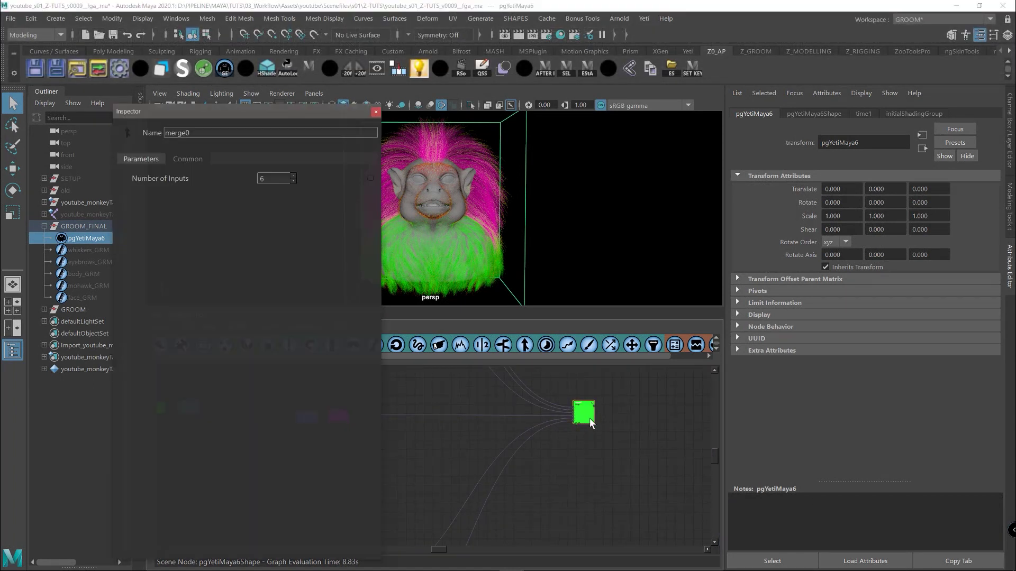
click(377, 114)
middle_drag(601, 438, 539, 465)
scroll(540, 465, up, 6)
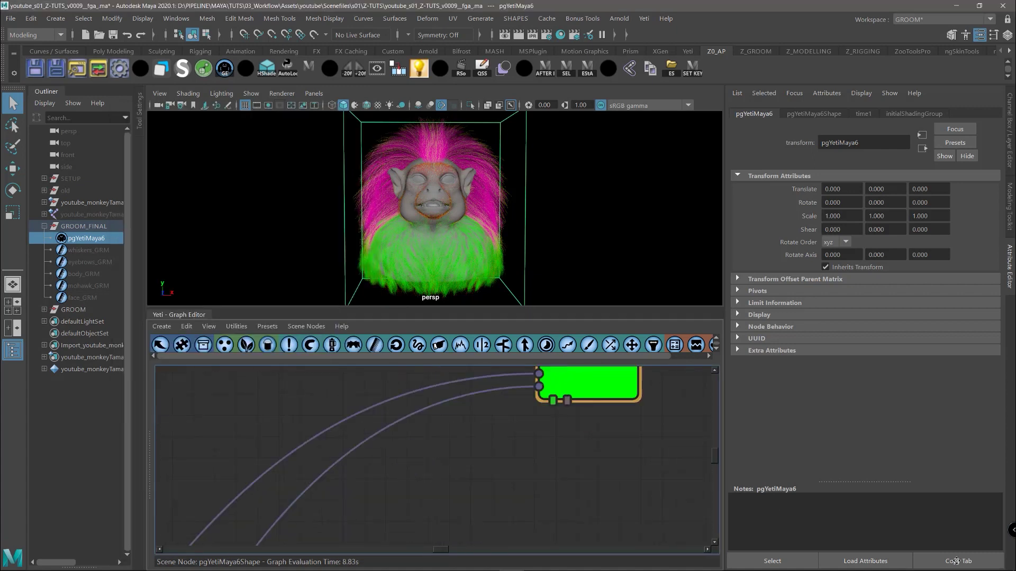
scroll(560, 471, down, 10)
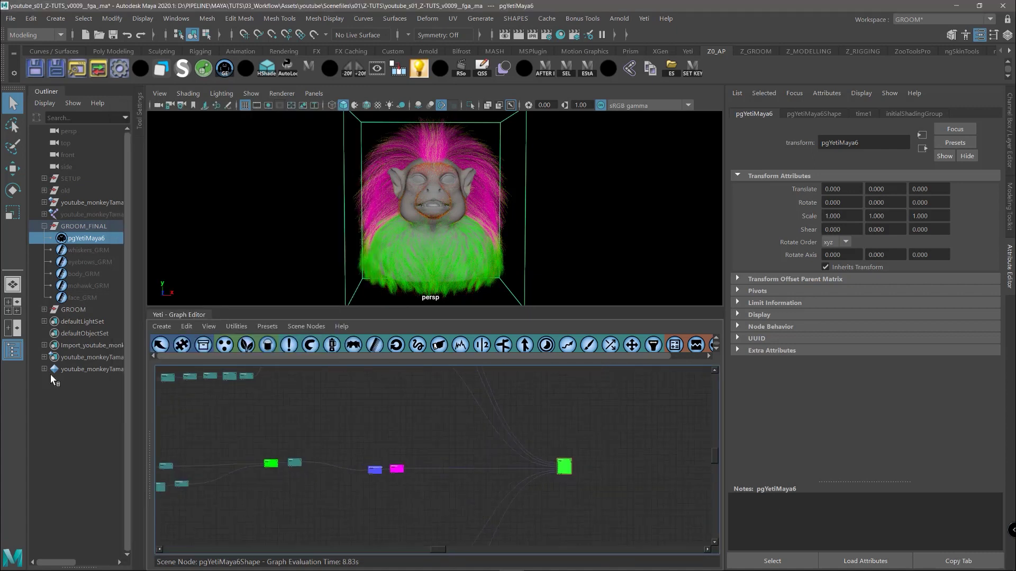
middle_drag(434, 466, 558, 533)
alt+middle_drag(521, 413, 373, 375)
alt+middle_drag(506, 439, 498, 391)
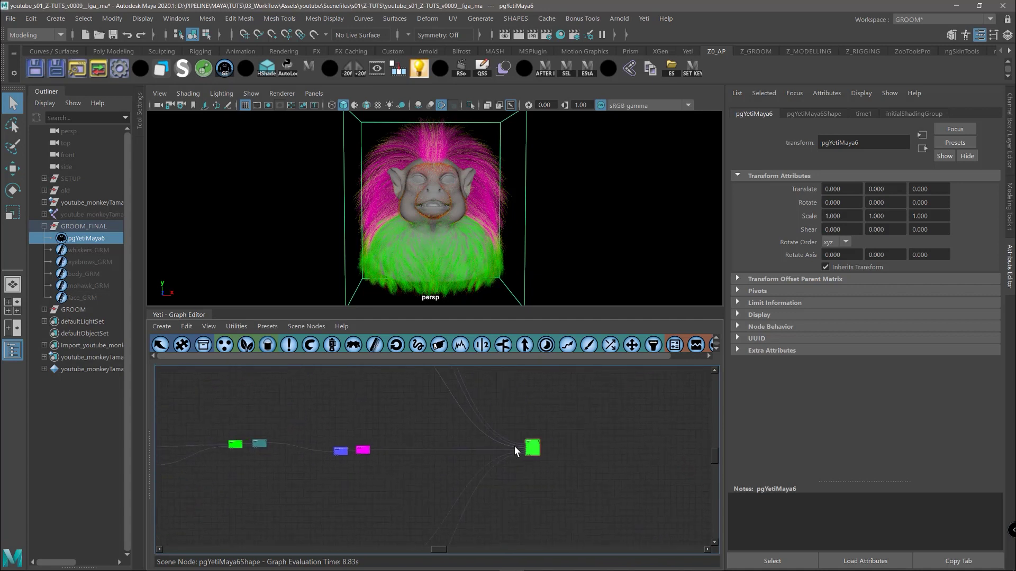
Check the groom_group_id defaults on the whiskers attribute node and the neighbouring sections' attribute nodes, and bring up the Yeti commands.
alt+right_drag(517, 449, 642, 498)
alt+middle_drag(439, 405, 635, 544)
alt+middle_drag(519, 404, 528, 566)
alt+middle_drag(526, 423, 492, 488)
double_click(458, 419)
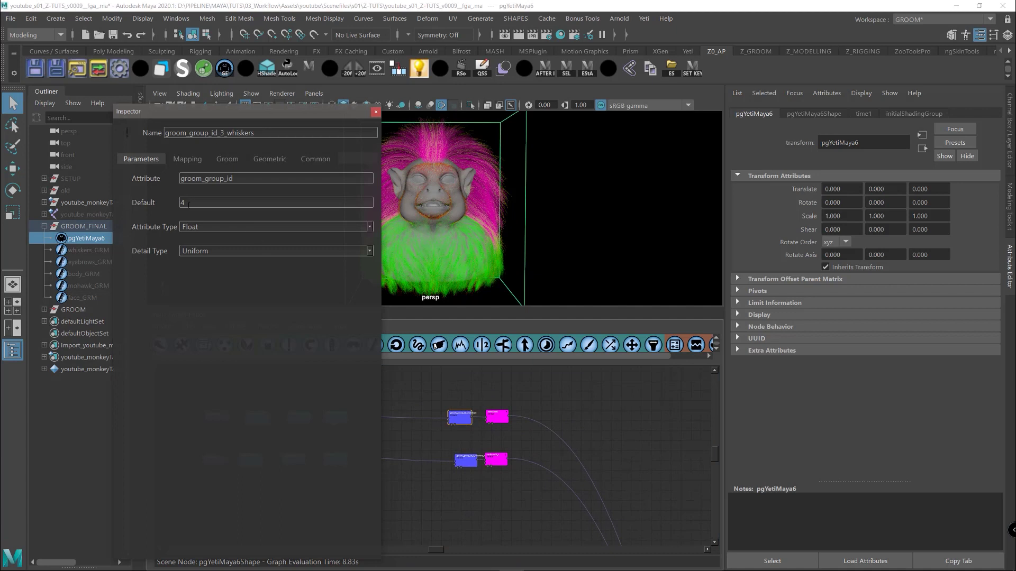
double_click(467, 464)
alt+middle_drag(454, 524, 497, 392)
double_click(499, 435)
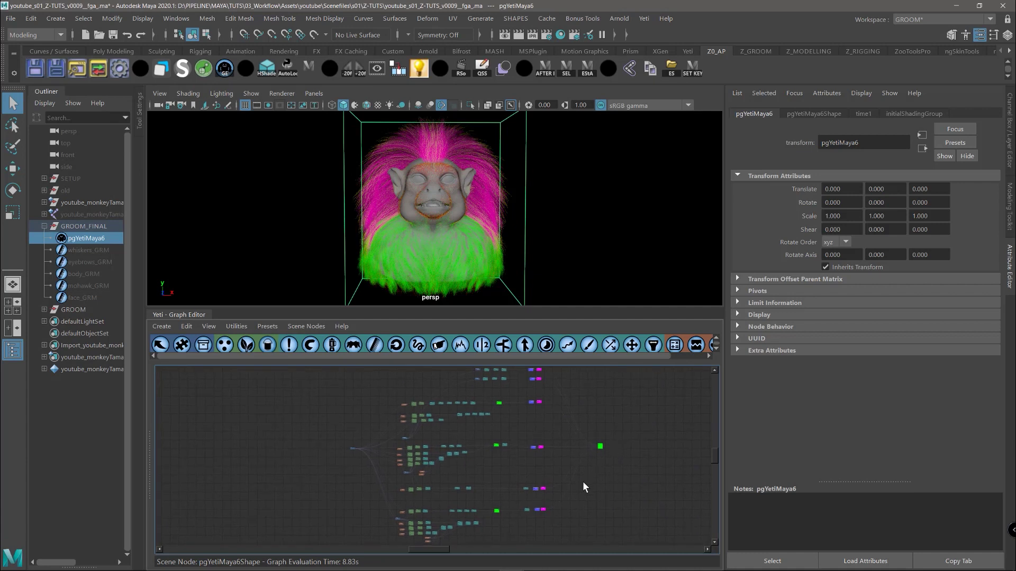
click(644, 18)
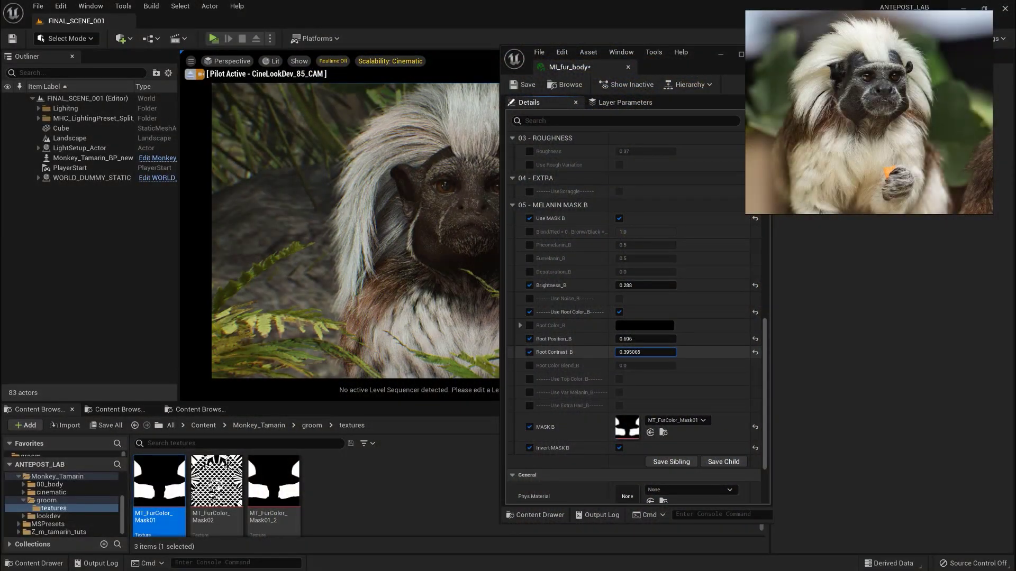
In Unreal Engine, adjust Root Contrast_B in the MI_fur_body material's Melanin Mask B settings.
drag(645, 352, 647, 353)
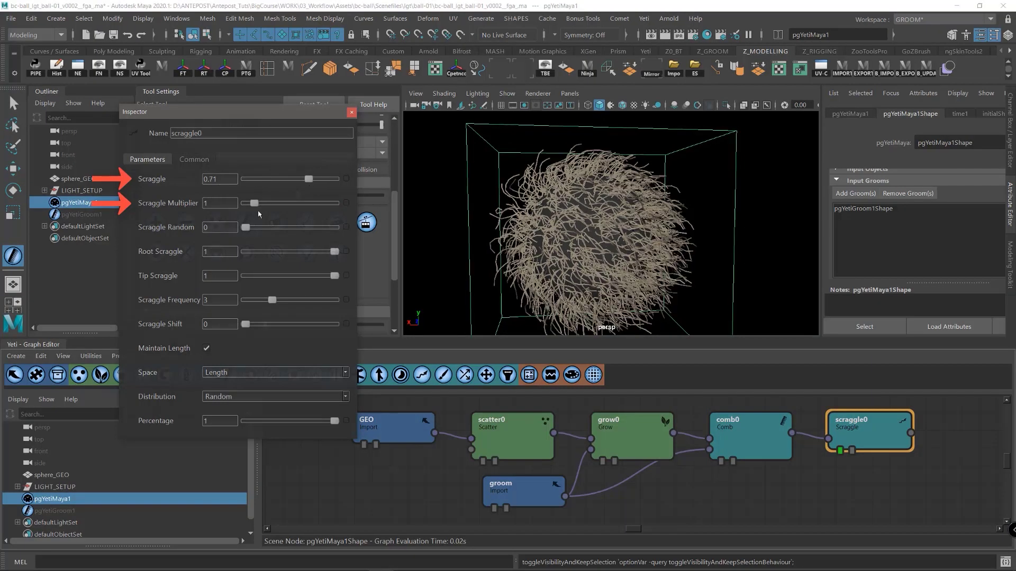
In the Maya sphere scene, raise the Scraggle Multiplier of the scraggle0 node slightly.
drag(259, 204, 268, 206)
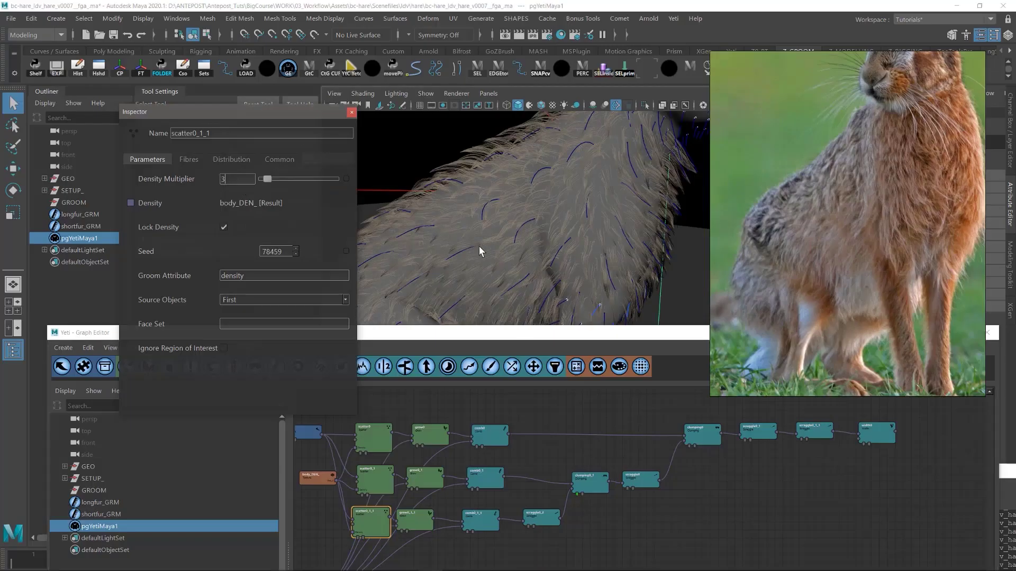
Examine the long-fur tuft render in Arnold RenderView and compare the saved snapshots of the furry hare.
alt+drag(481, 249, 457, 244)
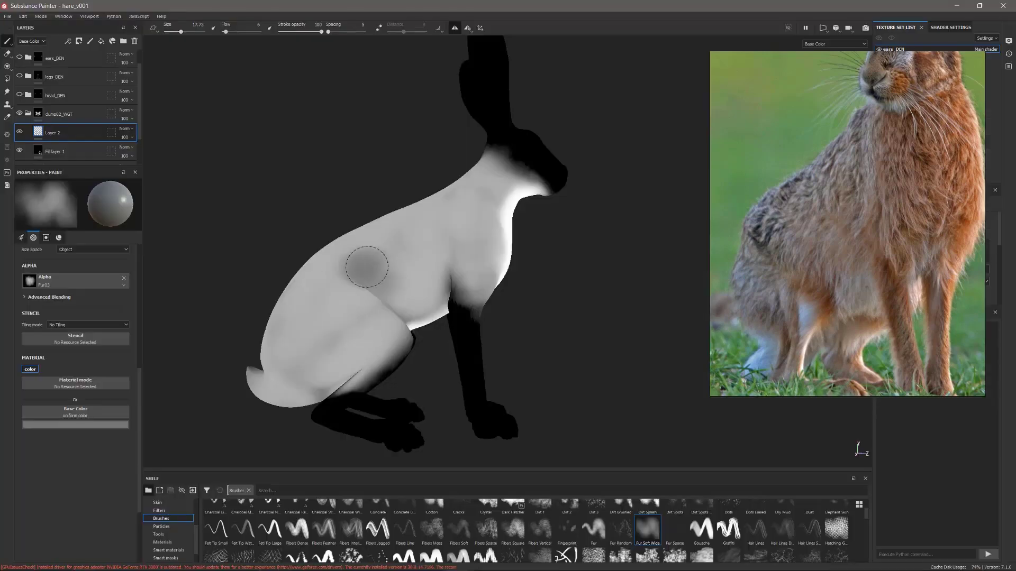
drag(352, 267, 386, 286)
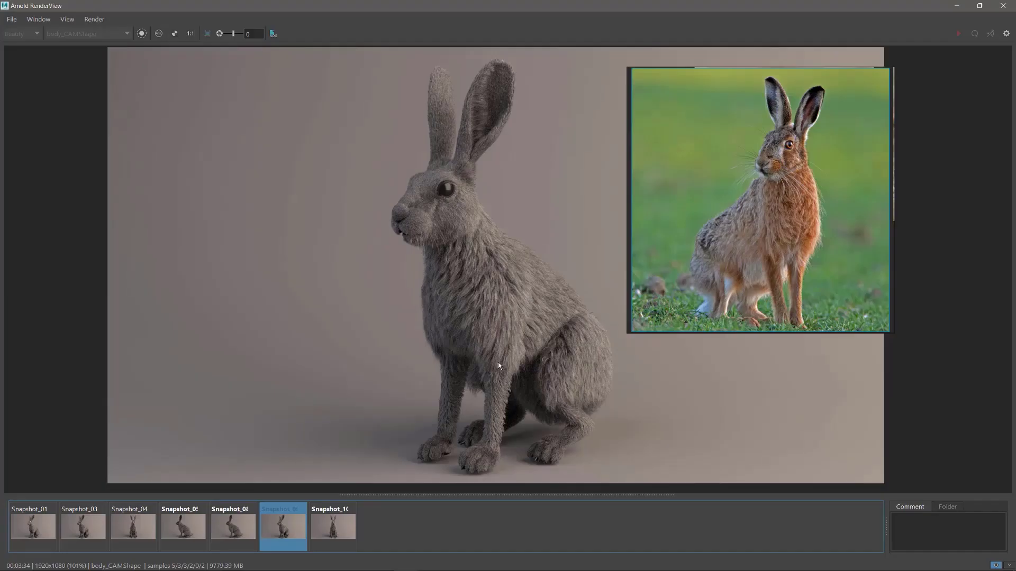
click(238, 511)
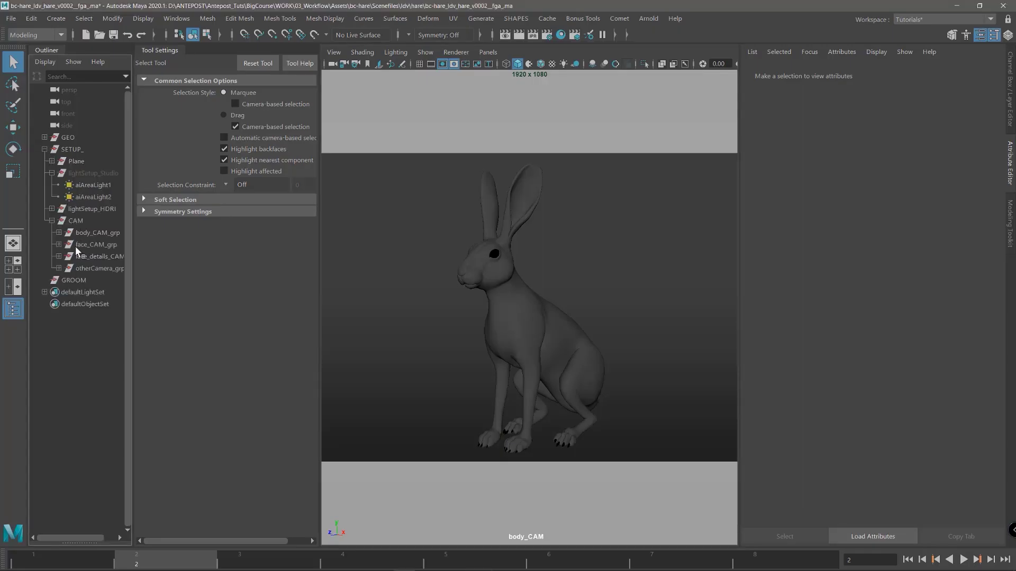
Collapse the CAM group in the hare scene's hierarchy.
click(51, 221)
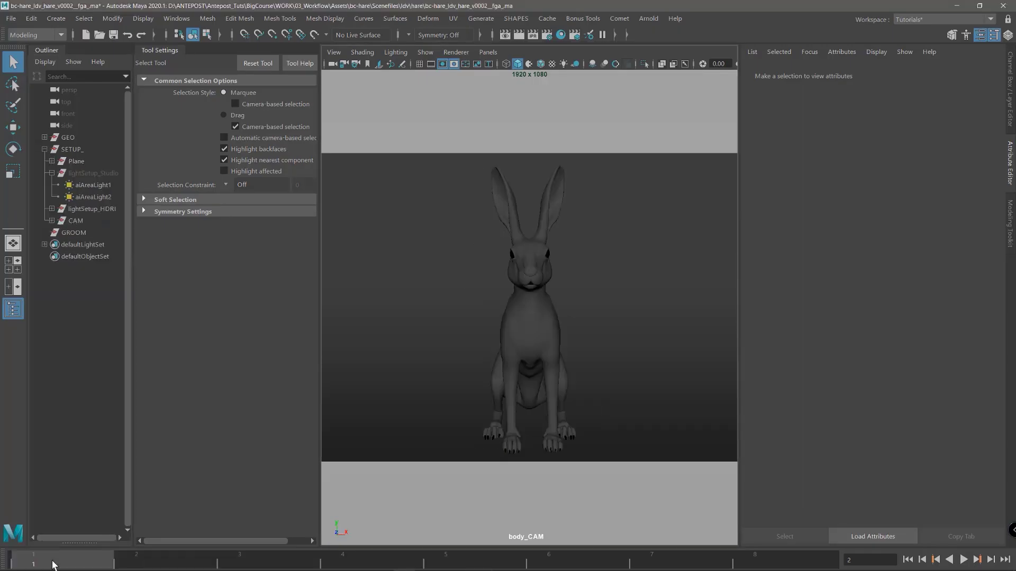